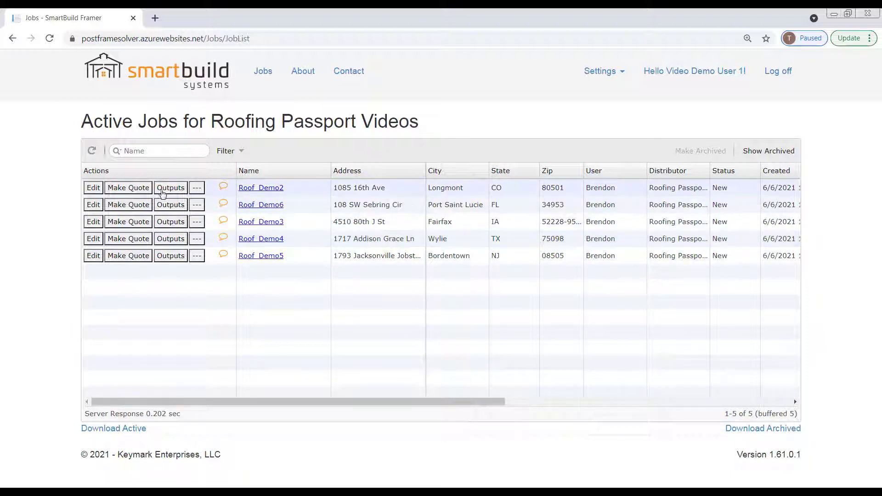
Open the Roof_Demo2 job for editing and look through its job review, drawings, advanced edit and 3D views
click(93, 188)
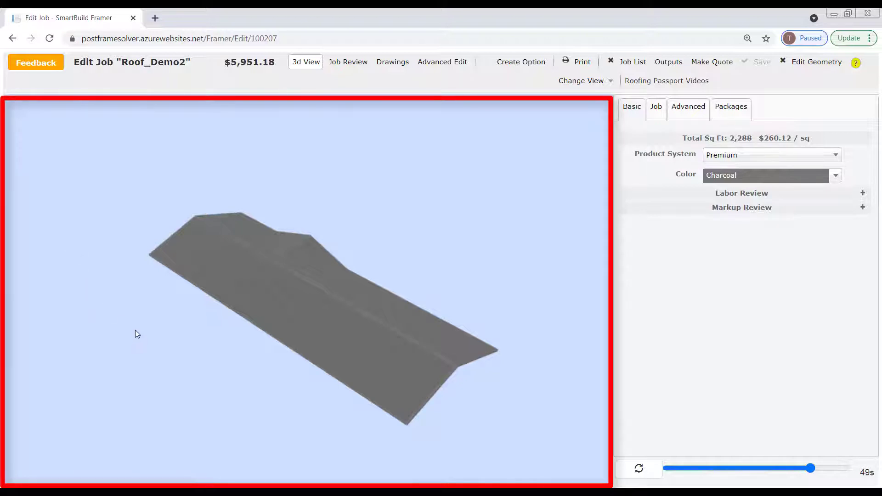
drag(134, 329, 184, 346)
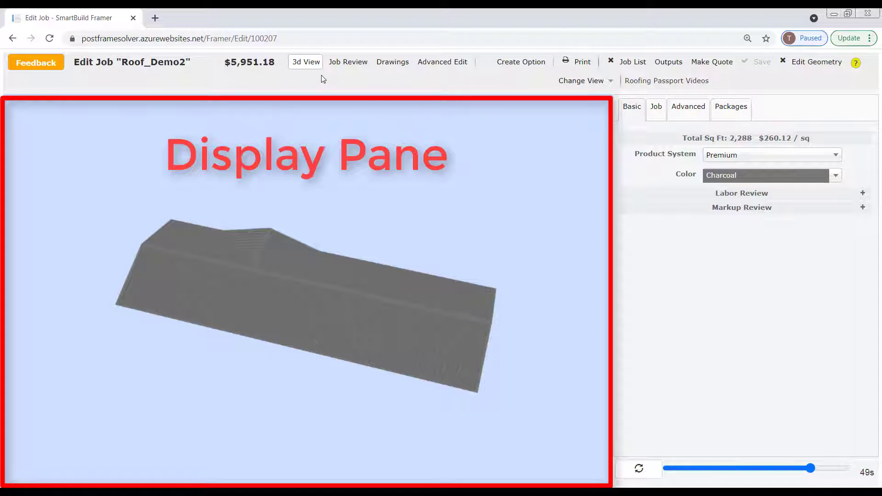
click(343, 64)
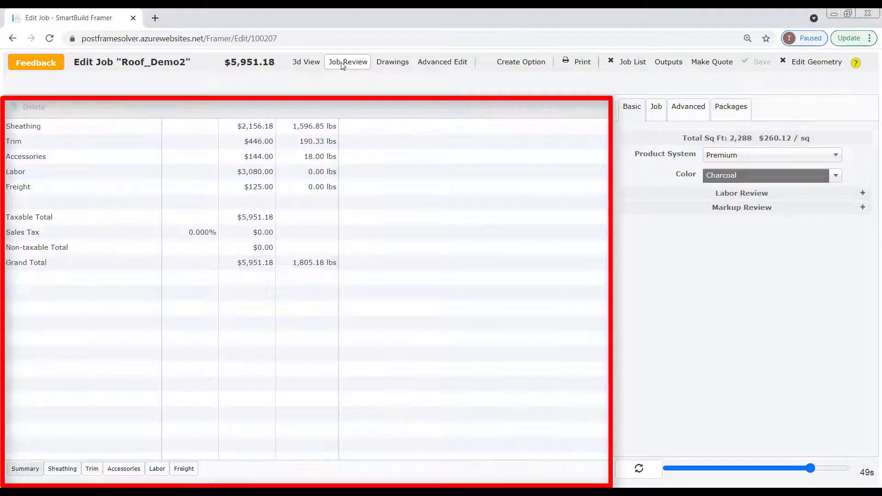
click(391, 63)
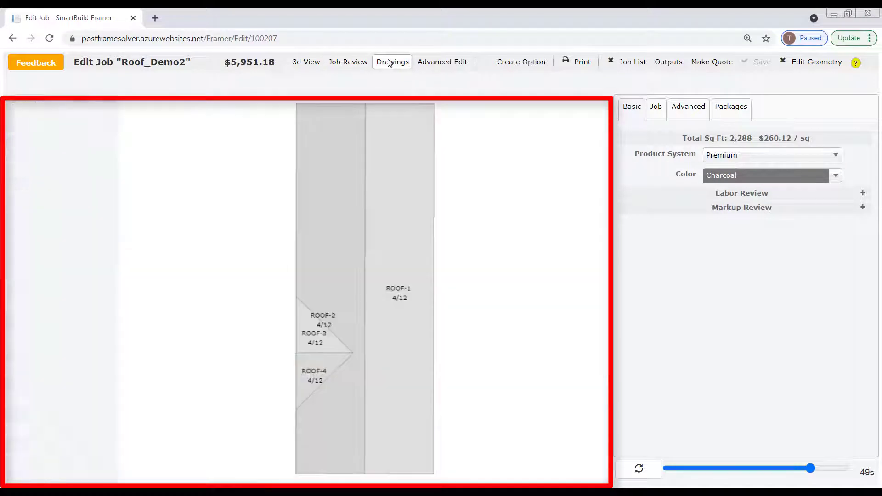
click(432, 64)
click(316, 63)
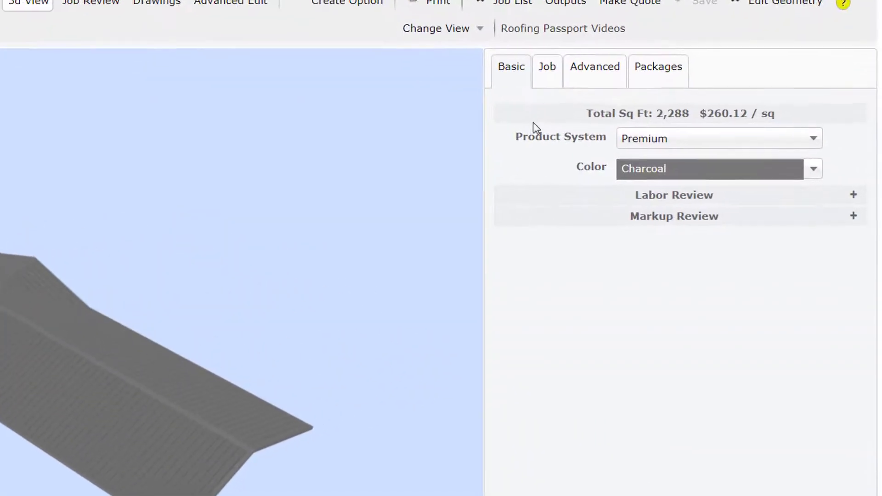
Examine the job information, add-on packages, advanced color and extra trim settings, and return to the basic settings
click(543, 73)
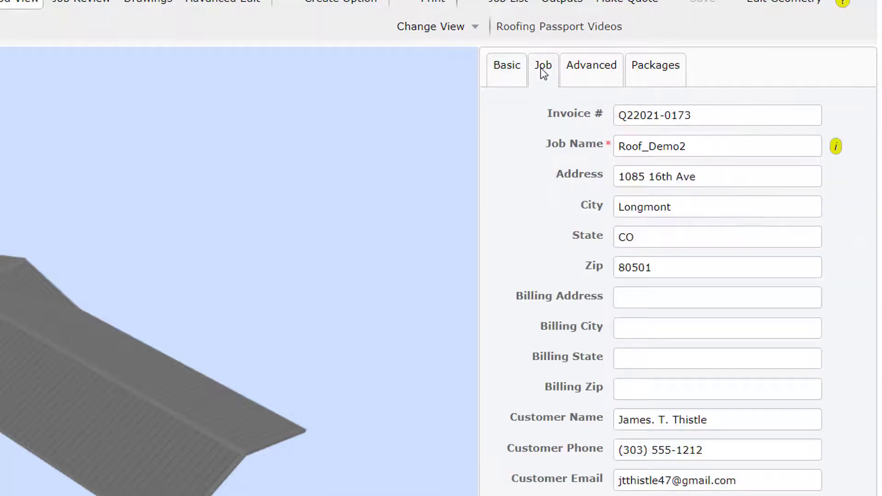
click(592, 69)
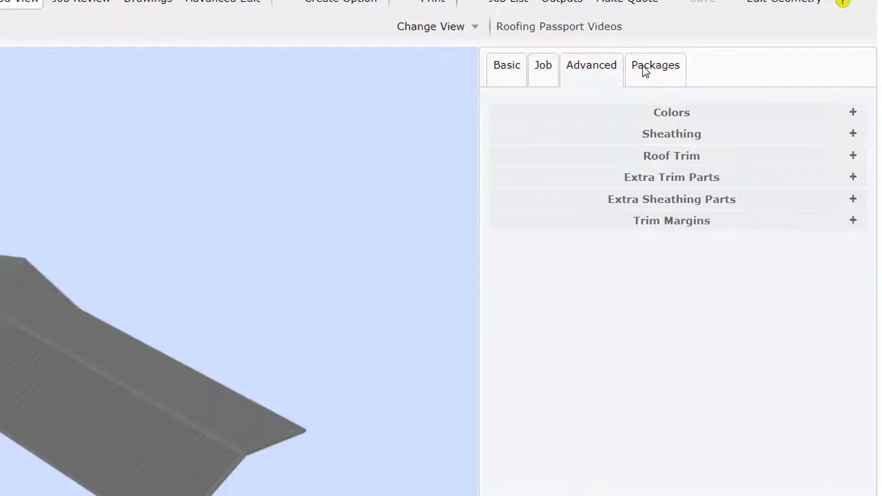
click(646, 72)
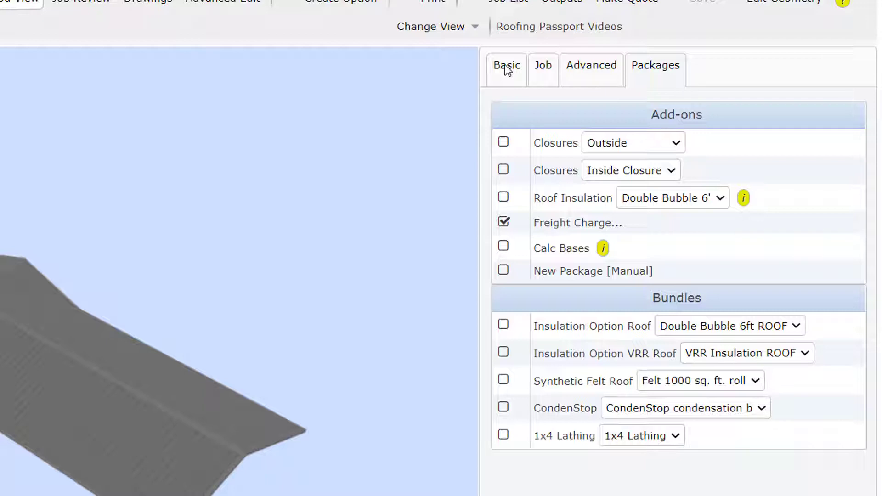
click(580, 70)
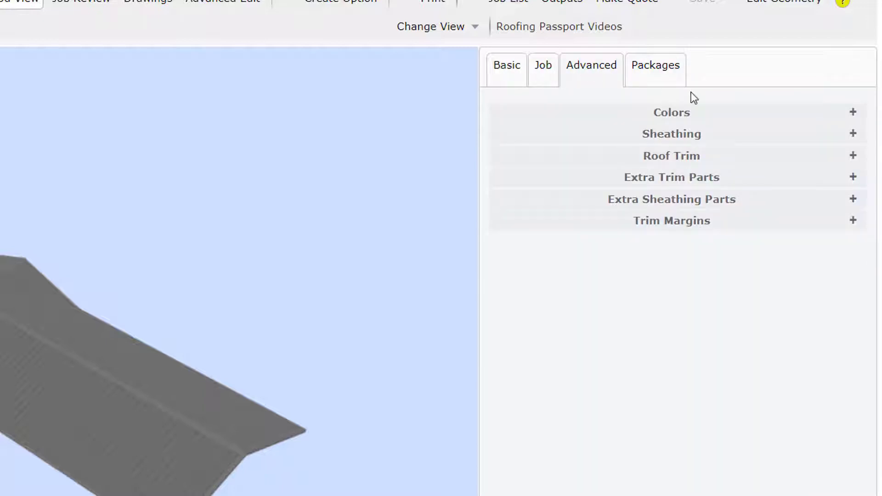
click(854, 113)
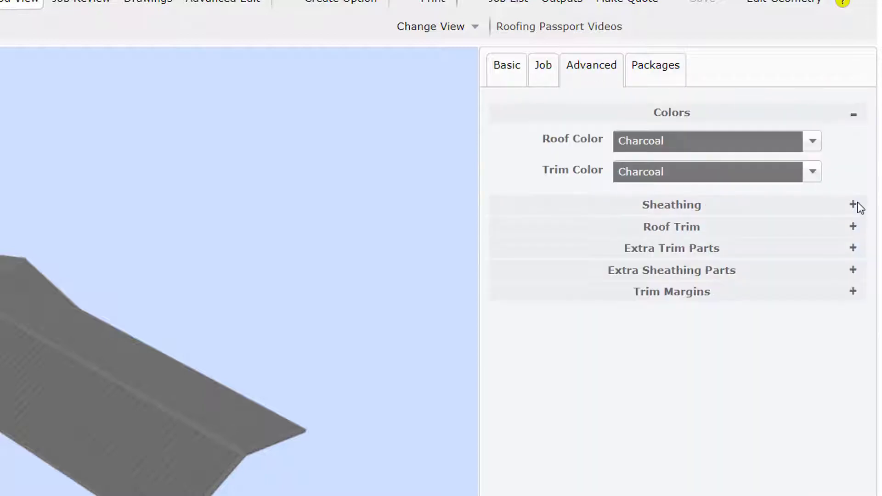
click(853, 248)
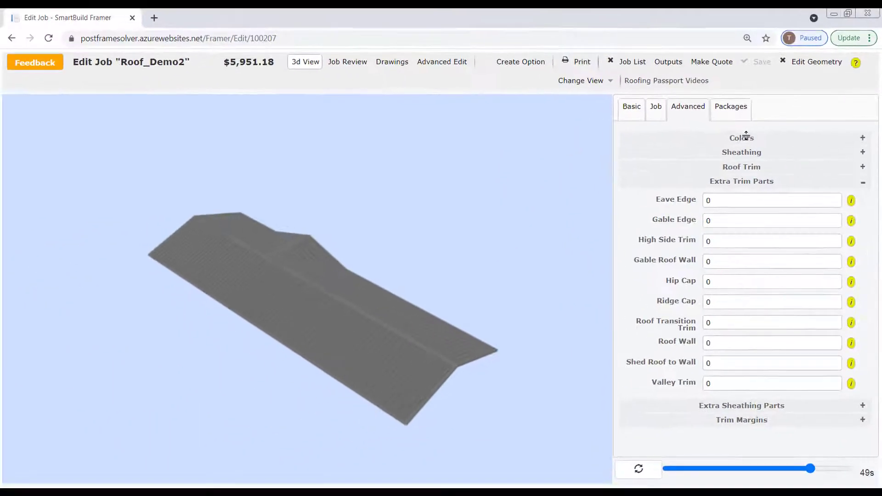
click(657, 108)
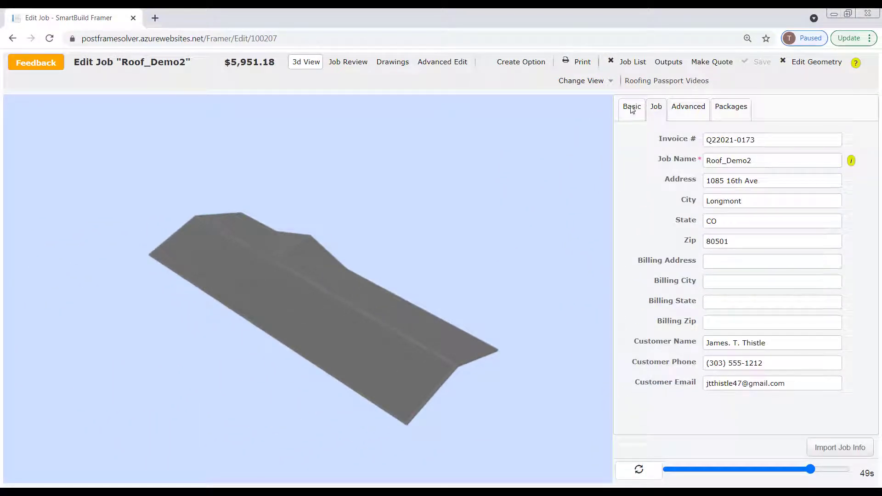
click(638, 107)
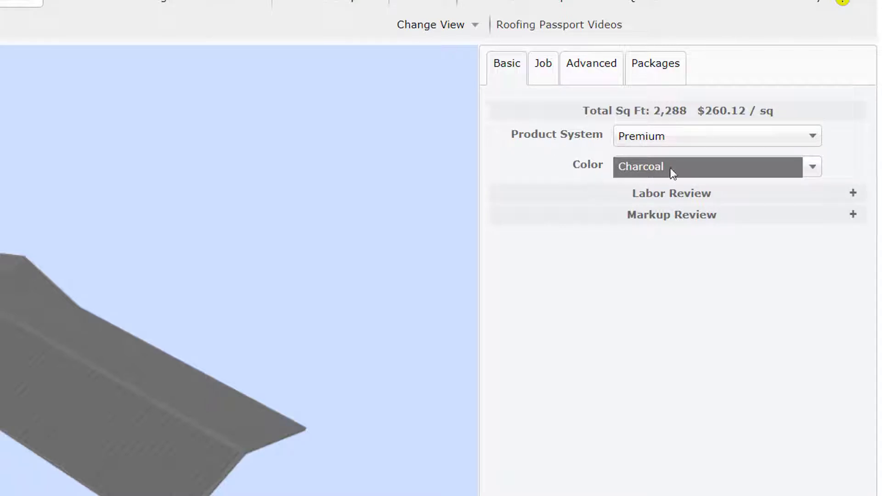
Change the roof color to Red, check it on the 3D model, and save the job
click(812, 168)
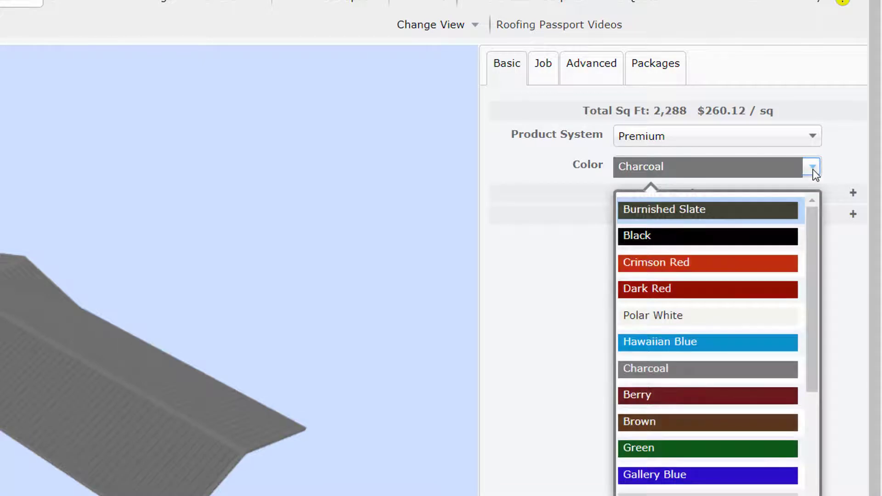
drag(813, 226, 829, 354)
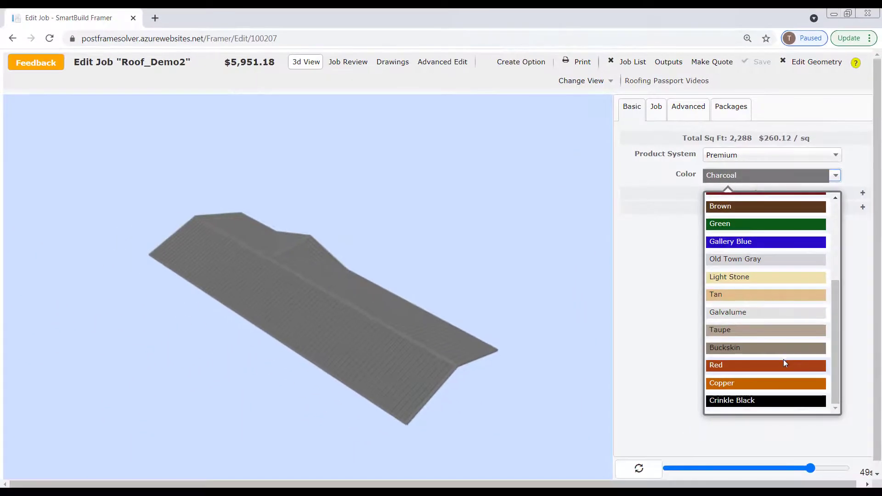
click(786, 372)
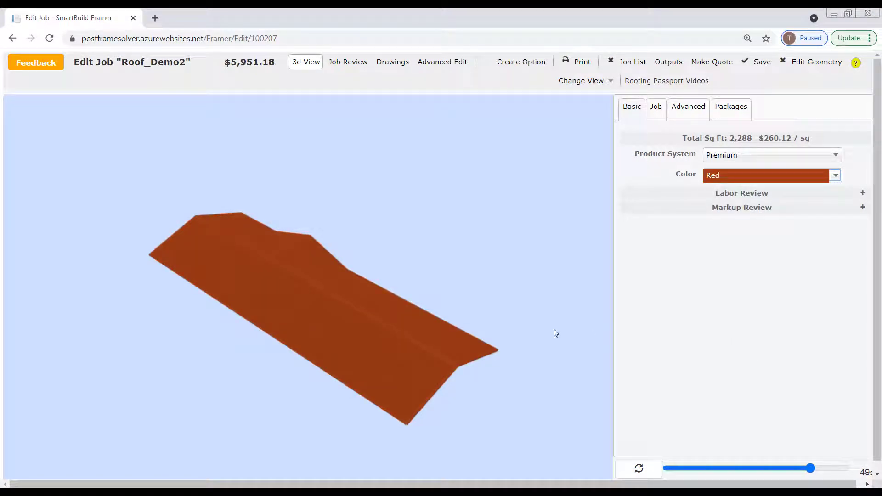
drag(362, 345, 344, 356)
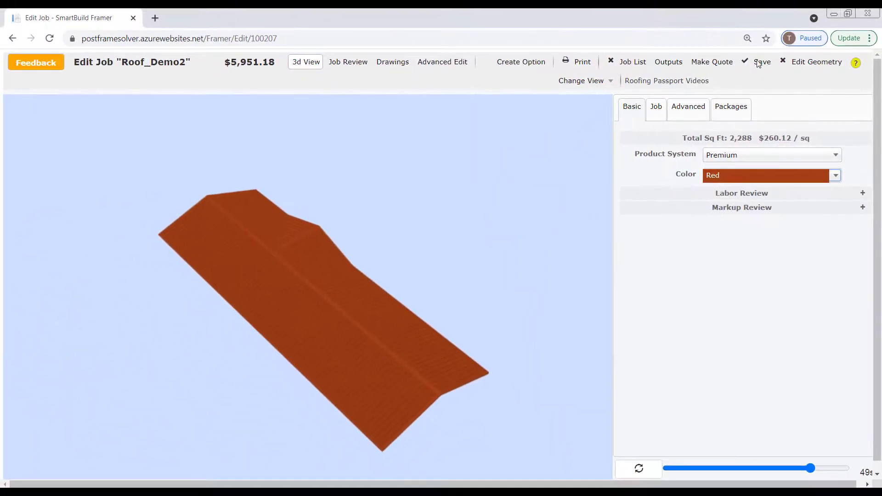
click(696, 23)
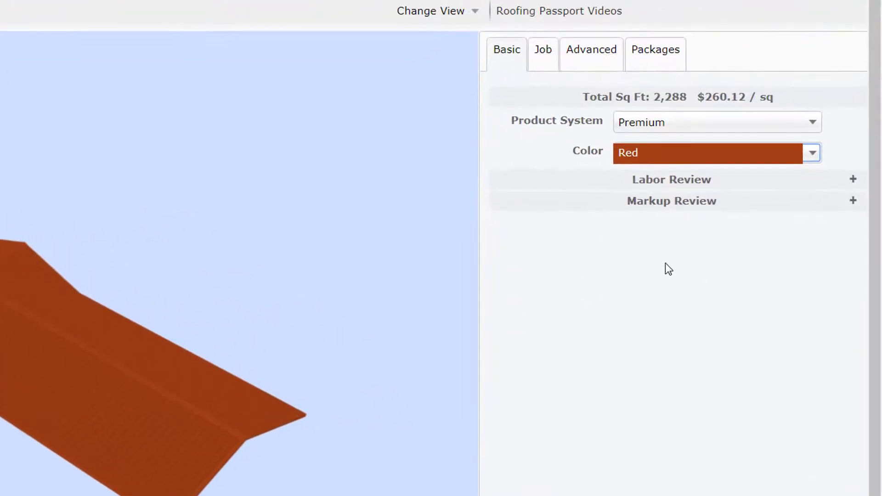
Override the labor review with 80 hours at a rate of $30.00
click(854, 178)
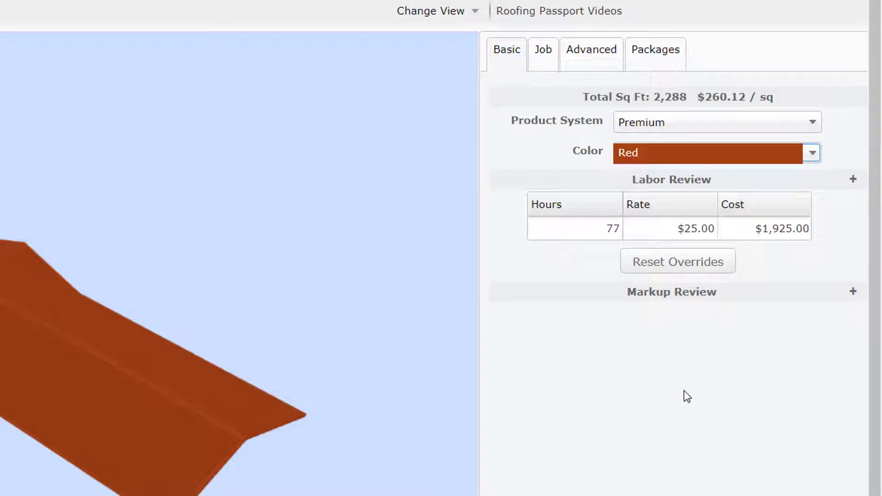
click(614, 229)
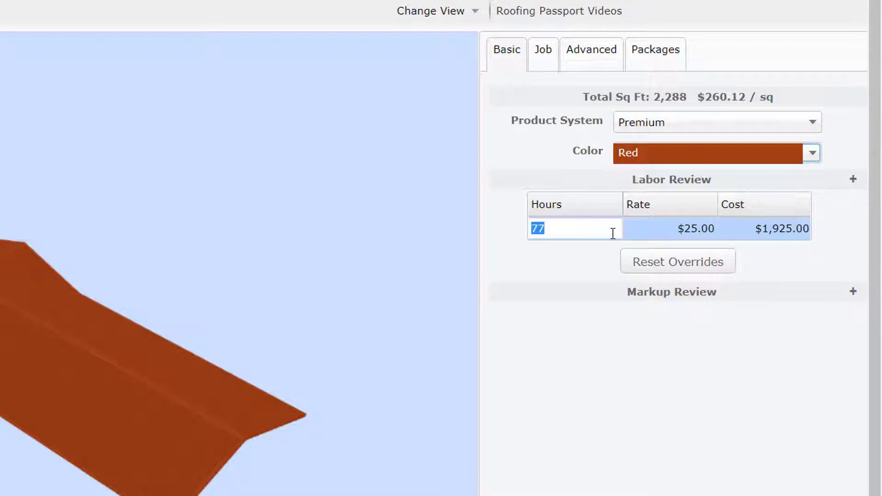
text(80)
click(582, 382)
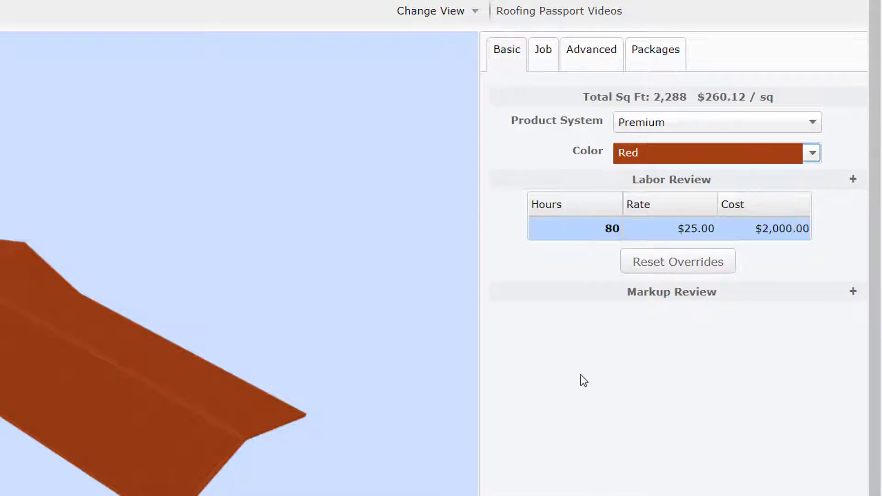
click(702, 228)
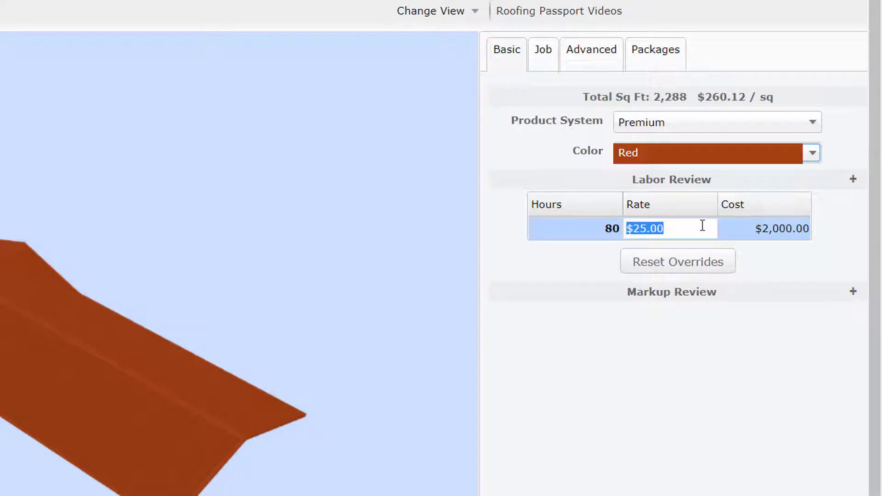
text(30)
click(681, 368)
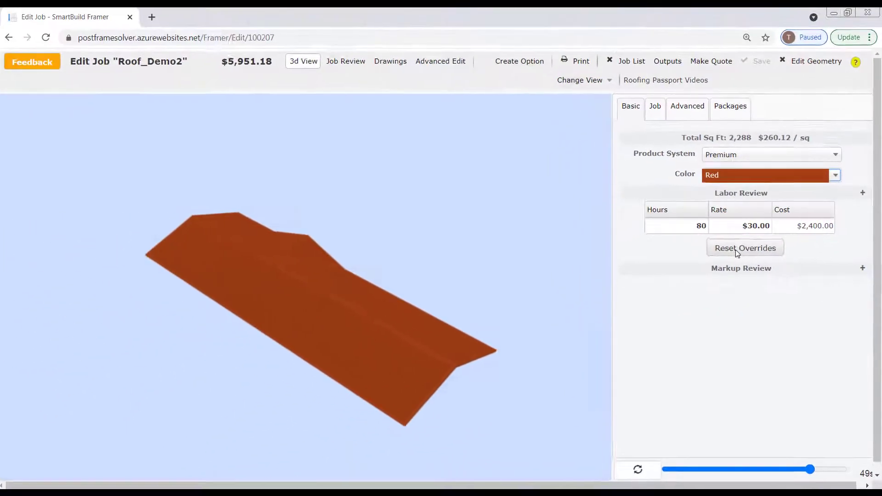
Reset the labor review overrides and confirm clearing them
click(663, 264)
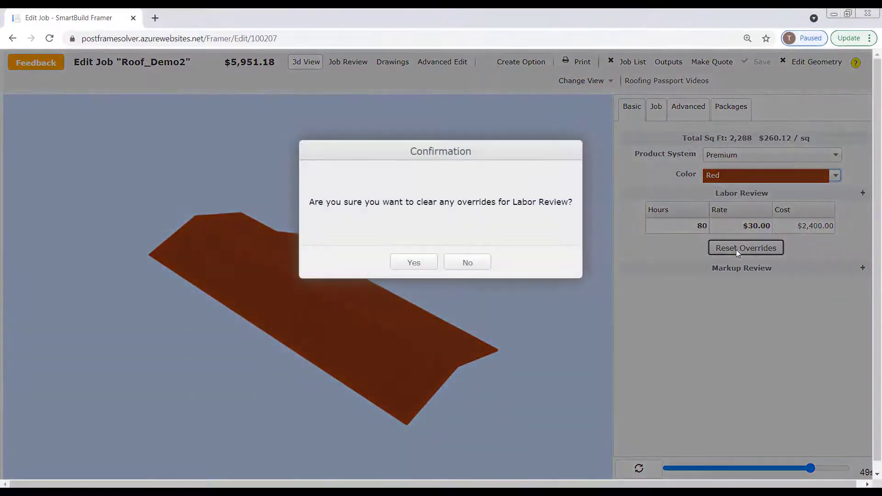
click(413, 263)
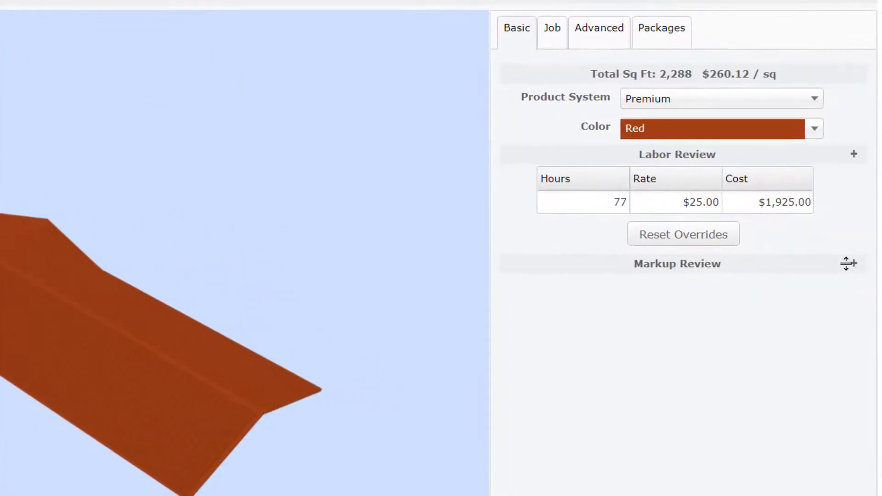
Set the material markup to 15% in the markup review
click(853, 261)
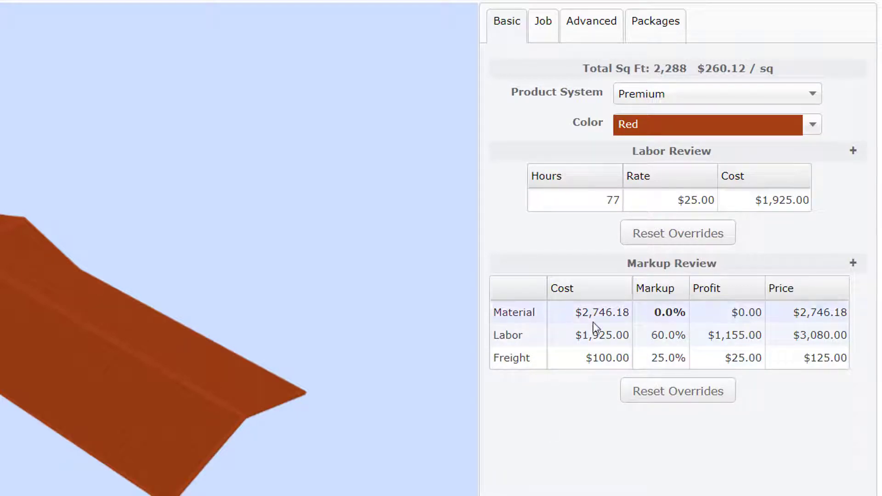
click(652, 316)
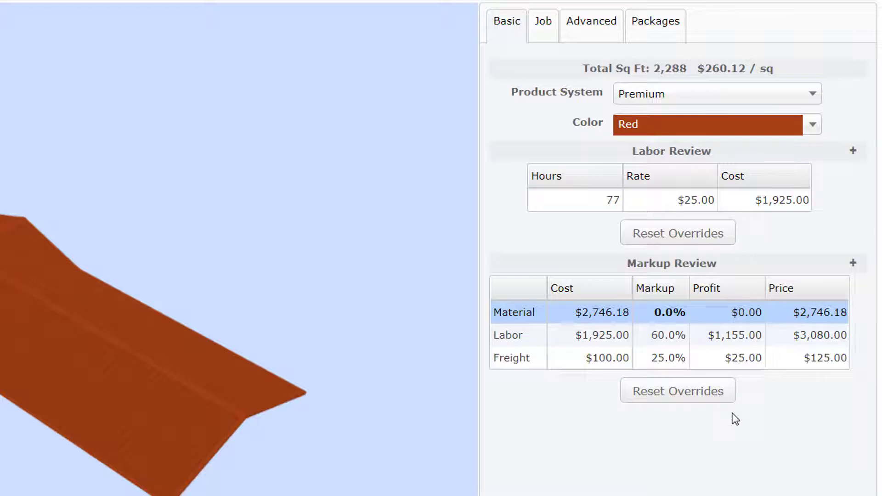
click(672, 315)
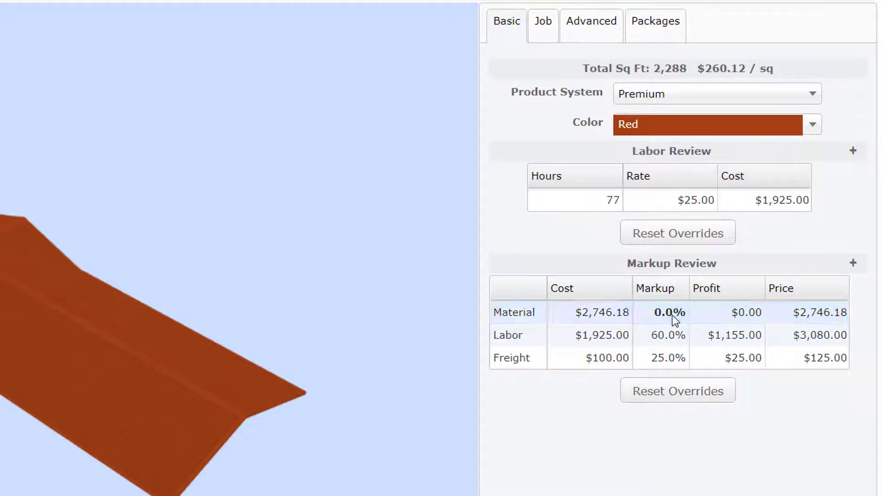
click(671, 315)
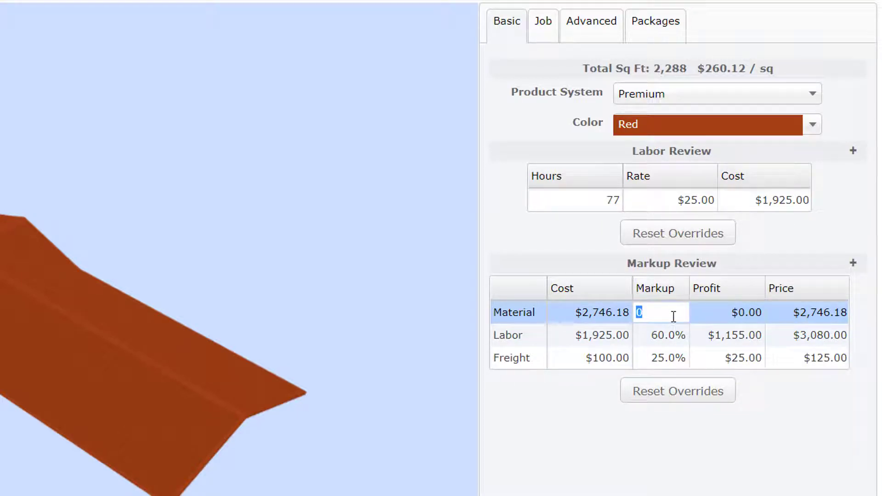
text(15)
click(738, 313)
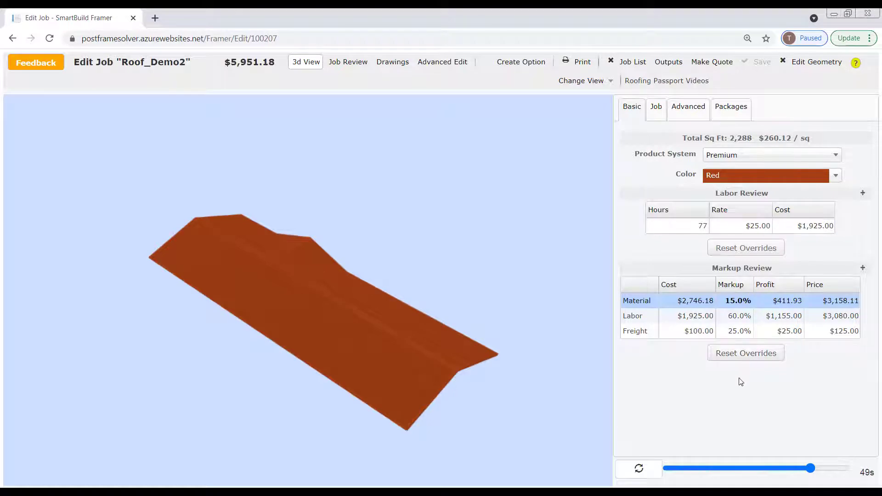
Reset the markup review overrides and confirm clearing them
click(741, 354)
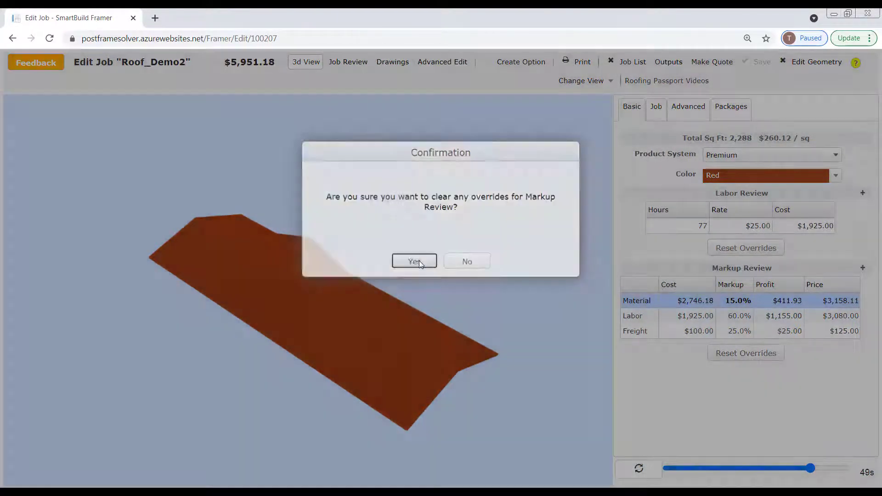
click(419, 260)
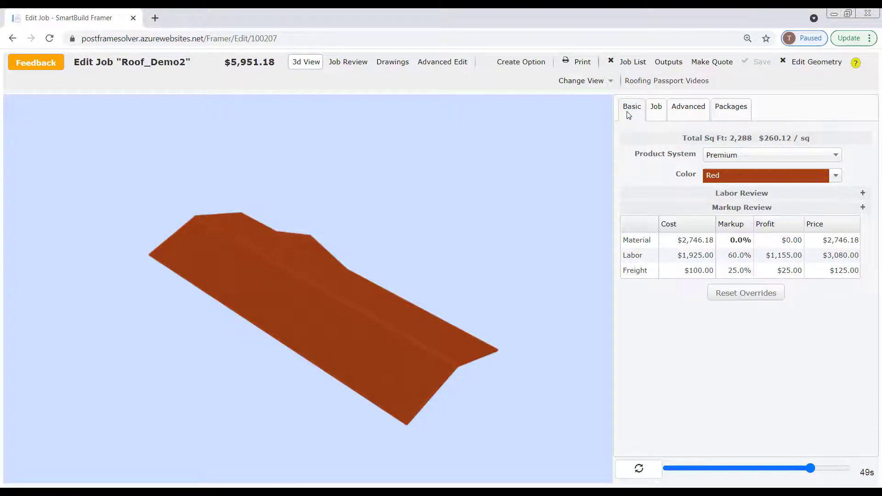
Review the job and customer information, including the address suggestions for the billing address field, without filling anything in
click(657, 111)
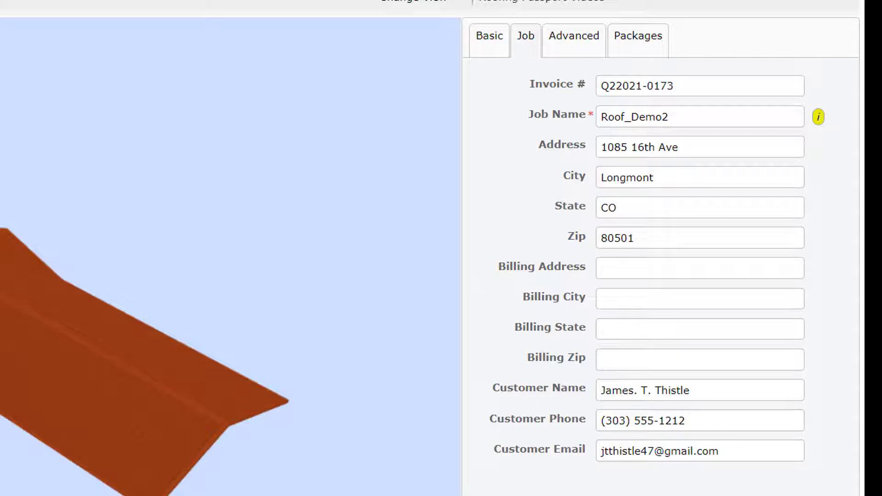
click(616, 266)
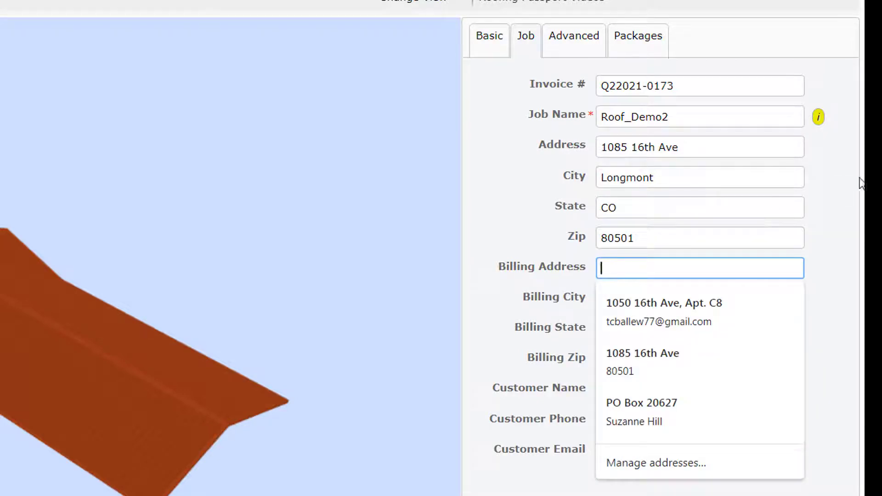
click(841, 186)
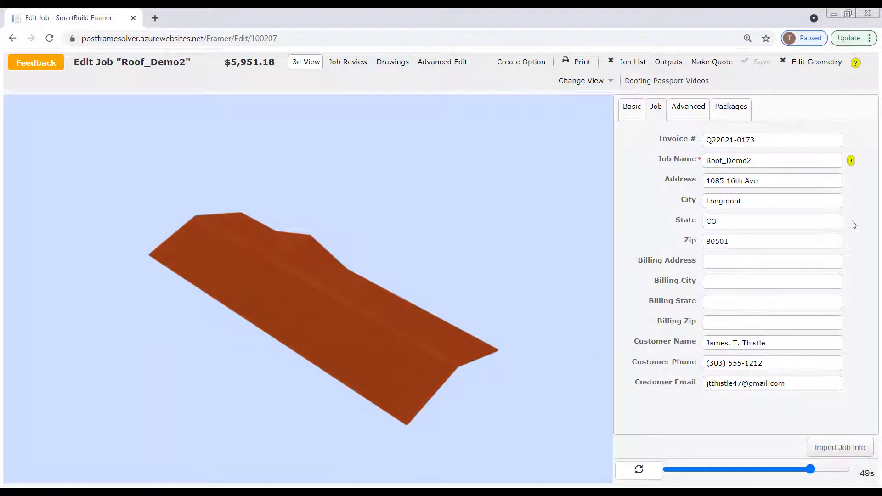
Review the package options and the advanced settings for colors, sheathing, roof trim and extra trim parts without changing anything
click(689, 109)
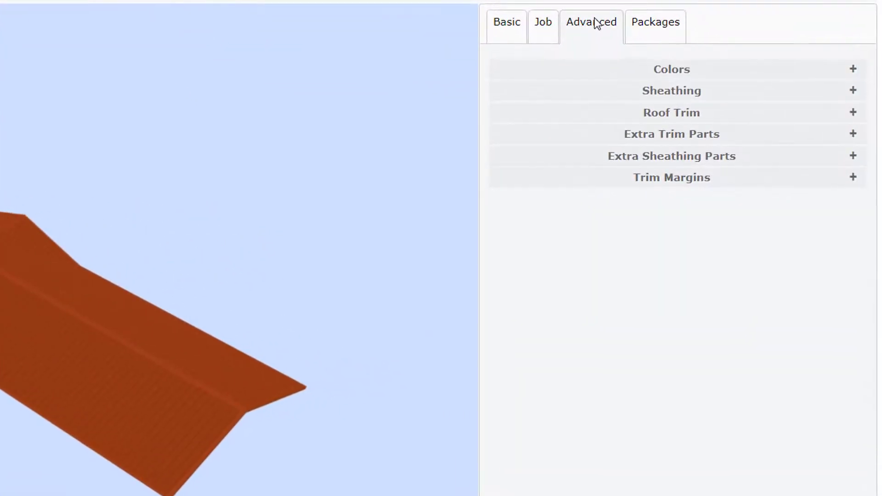
click(652, 26)
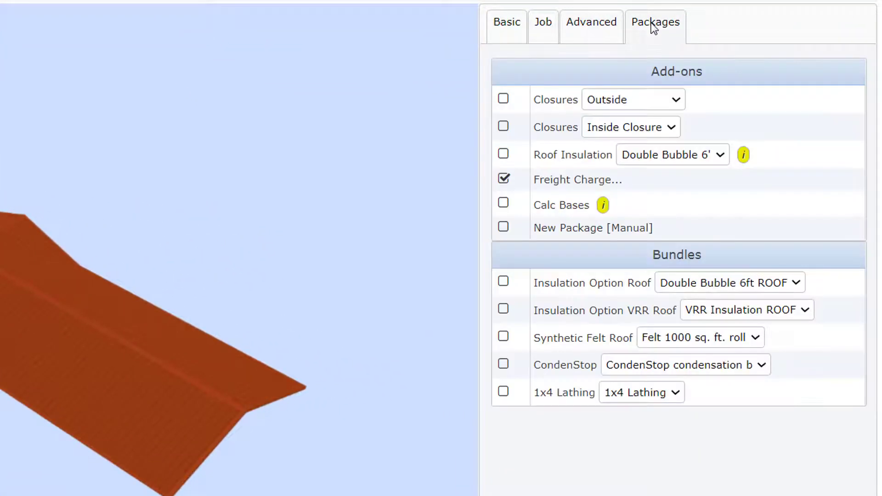
click(595, 28)
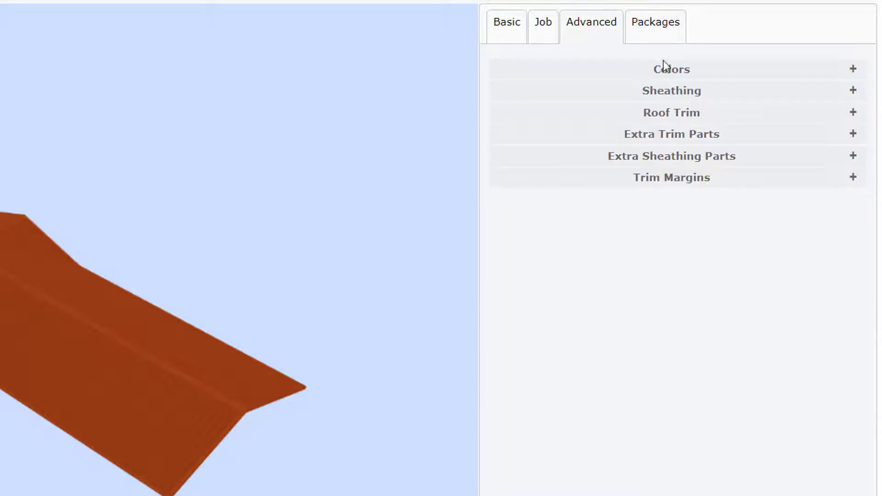
click(855, 68)
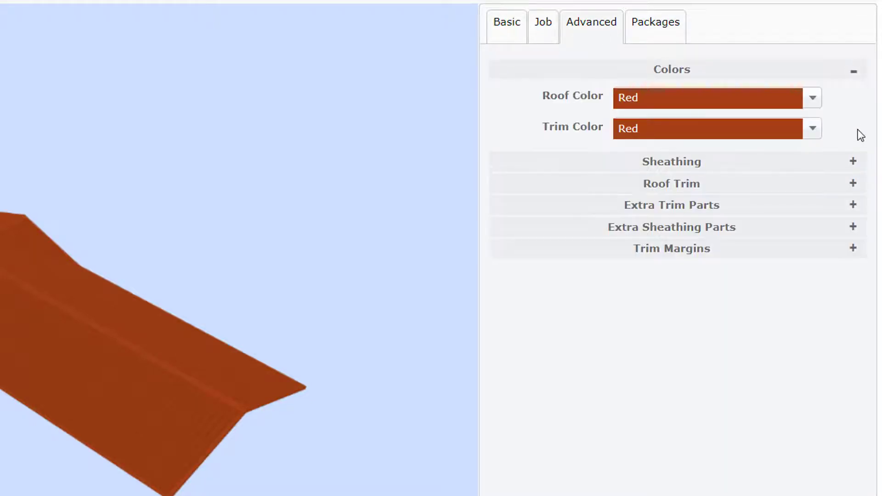
click(850, 161)
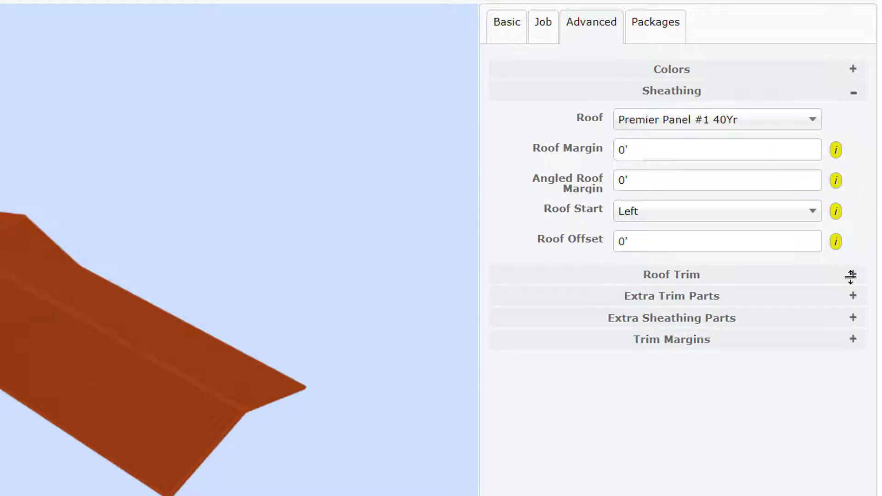
click(851, 276)
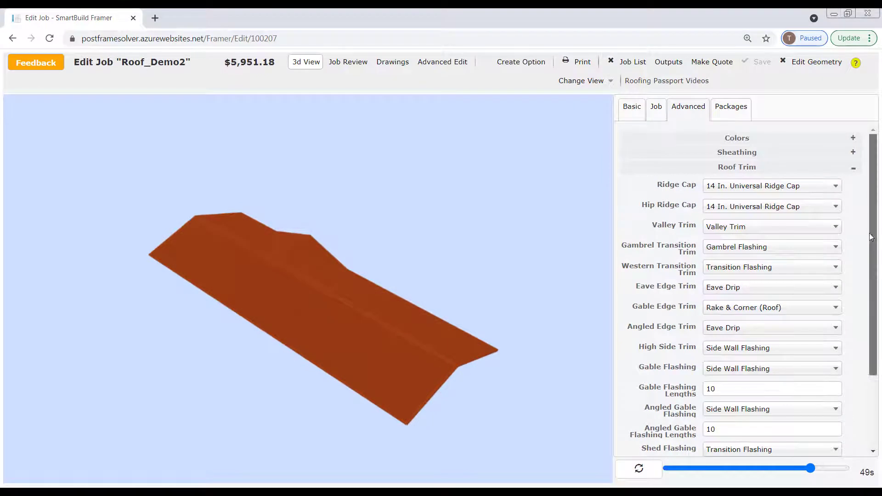
drag(871, 236, 872, 310)
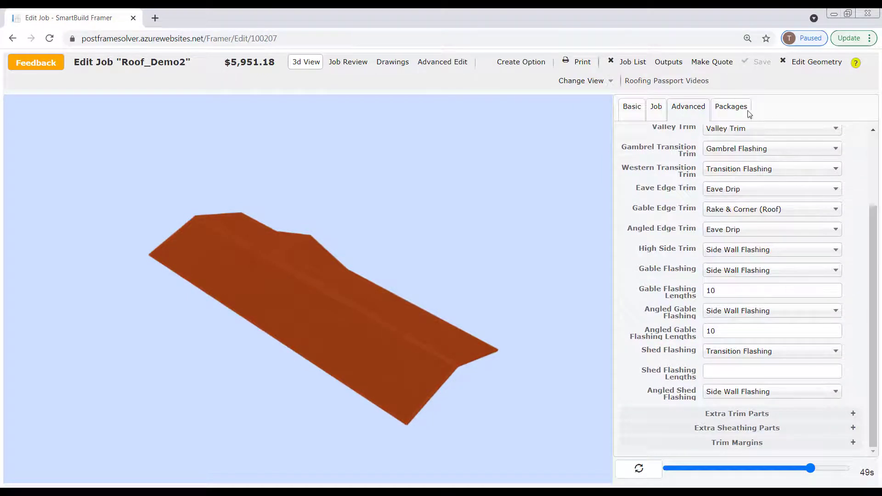
click(852, 415)
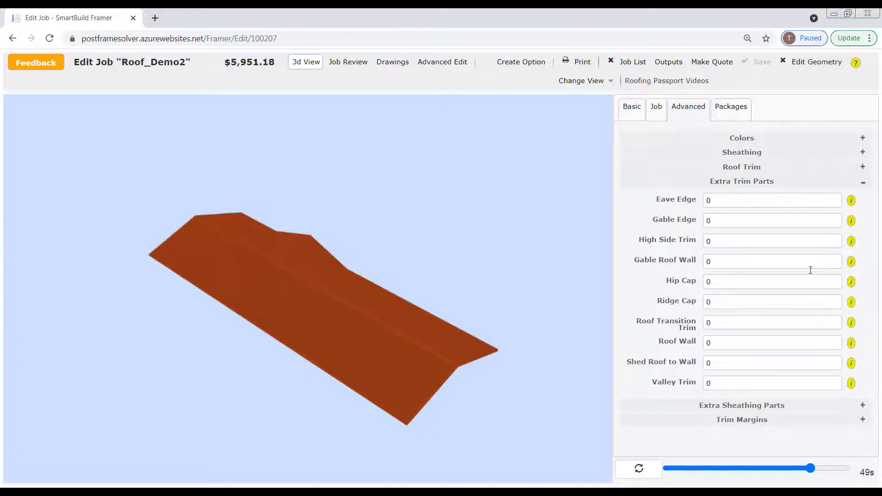
click(861, 182)
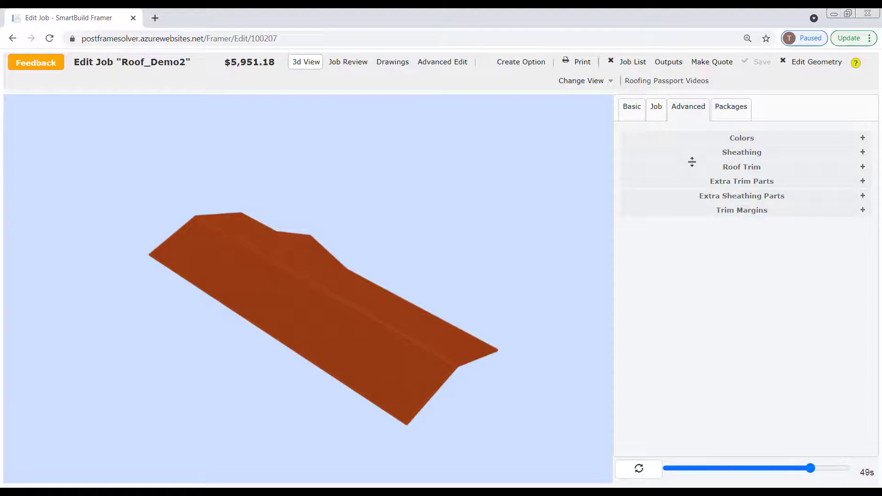
Set the trim color to Green in the advanced color settings, keeping the roof color Red
click(632, 107)
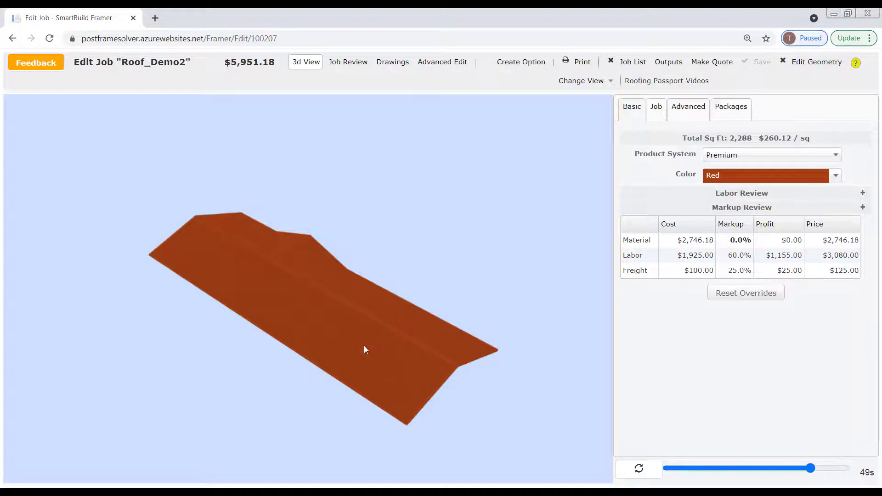
click(678, 110)
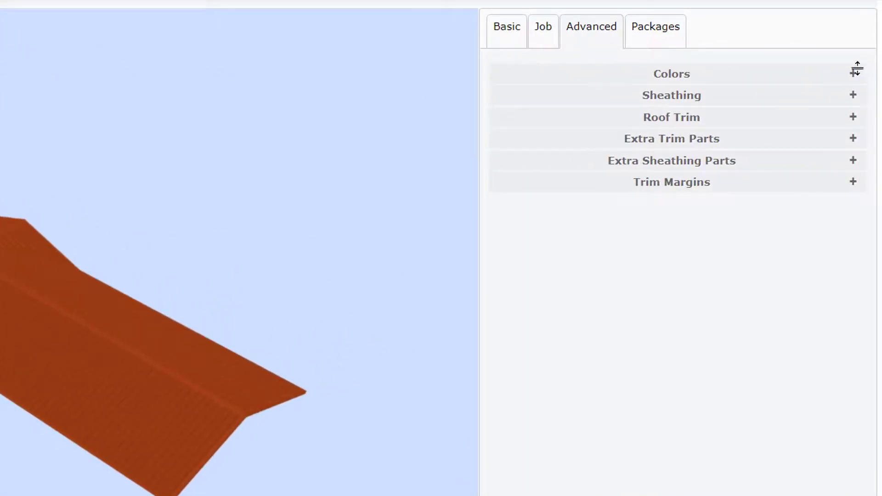
click(857, 75)
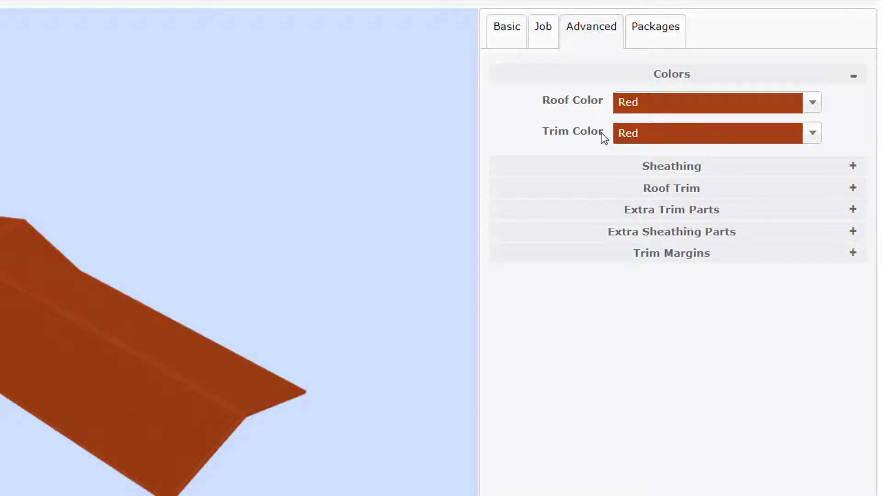
click(811, 136)
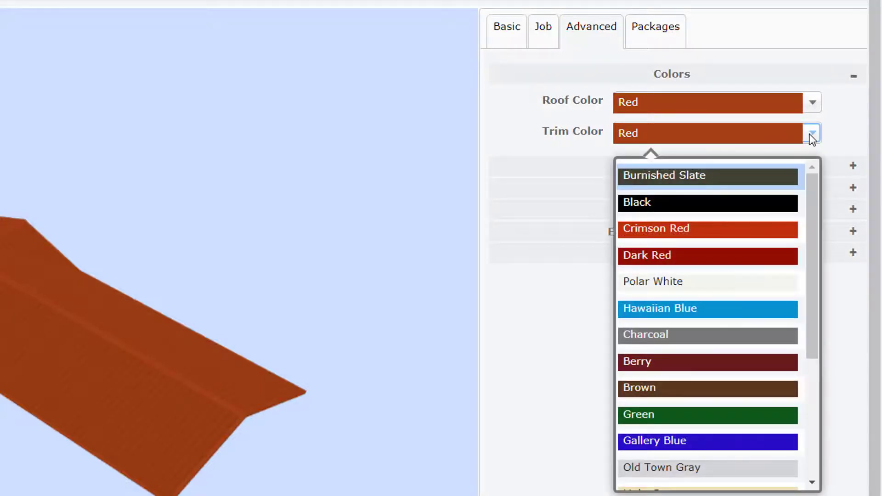
click(714, 422)
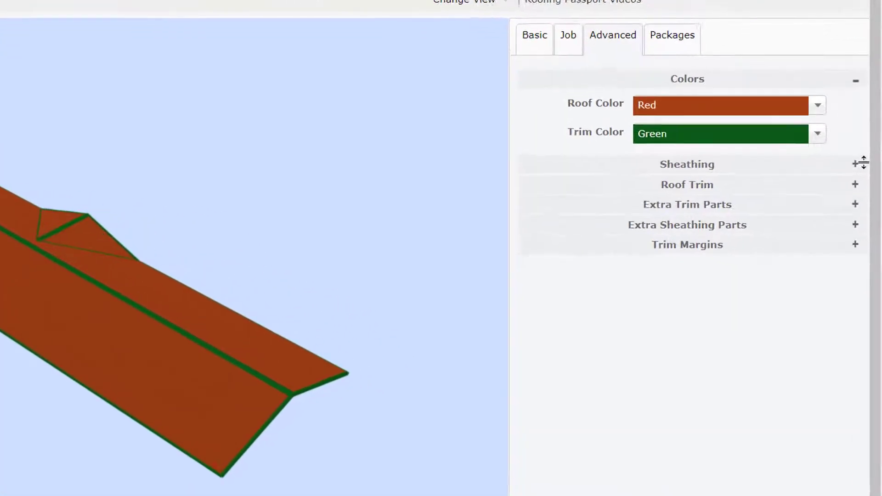
Look over the sheathing and roof trim settings and change the ridge cap to 20 In. Universal Ridge Cap
click(857, 164)
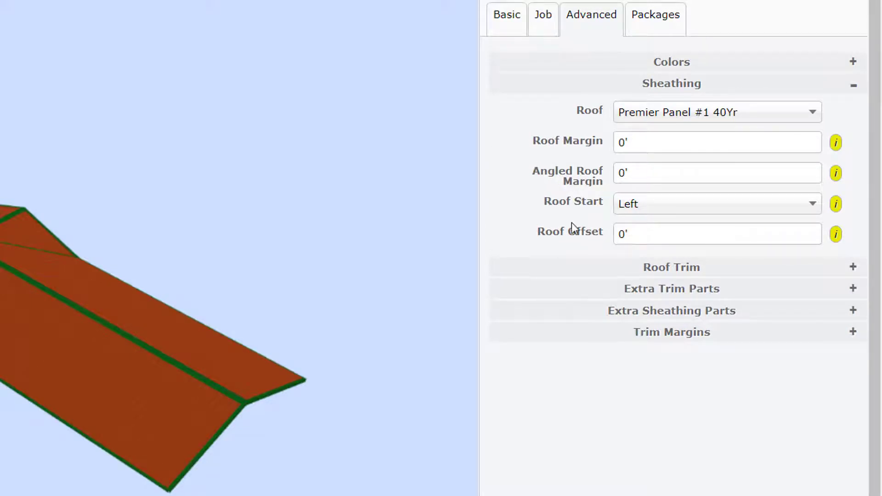
click(854, 266)
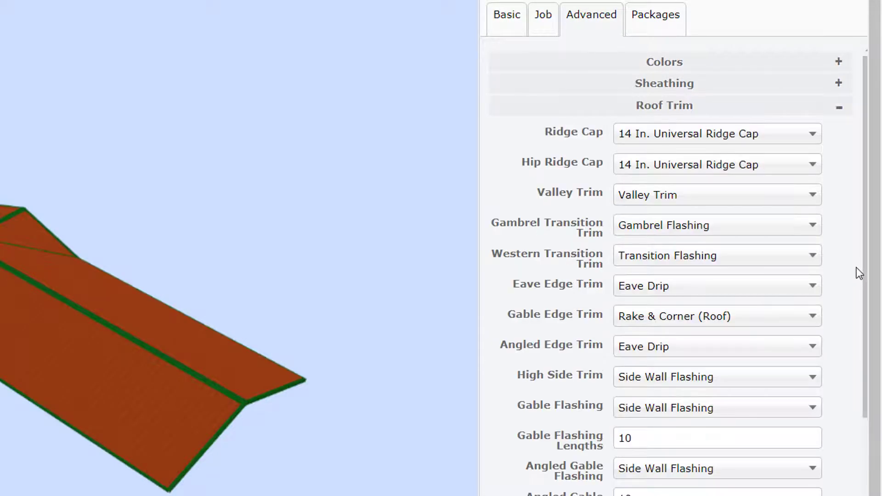
drag(865, 273, 867, 448)
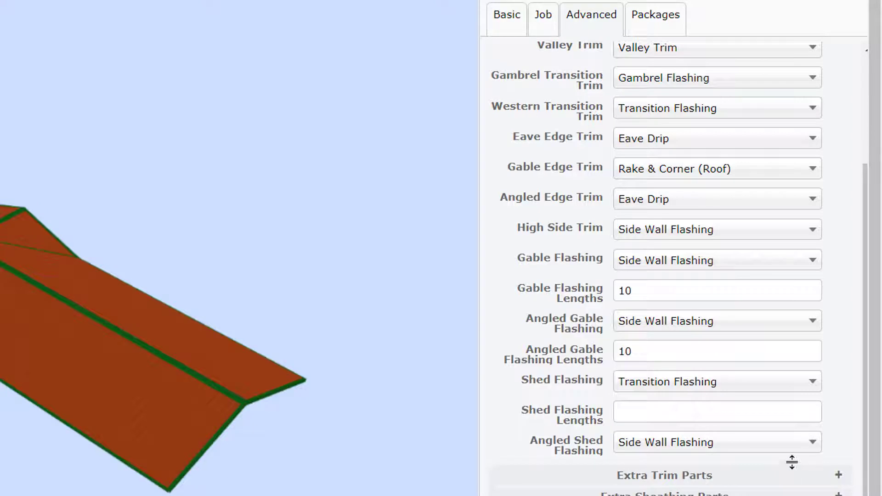
scroll(791, 463, up, 2)
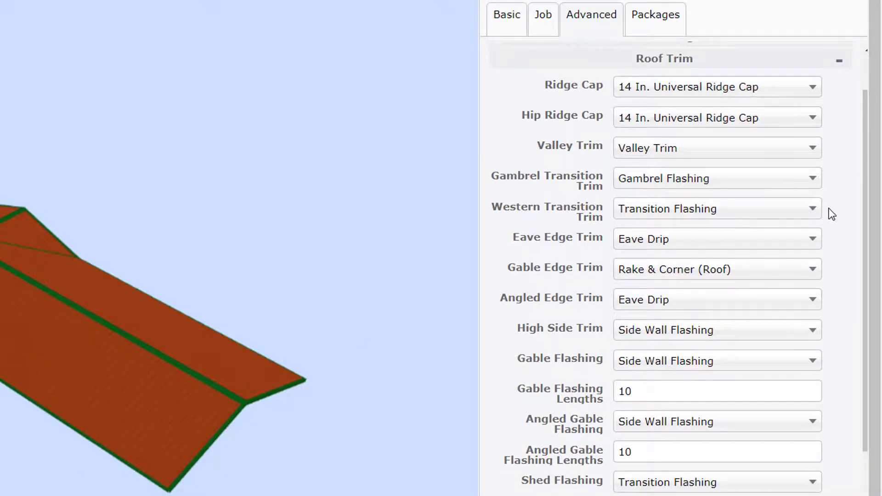
click(813, 87)
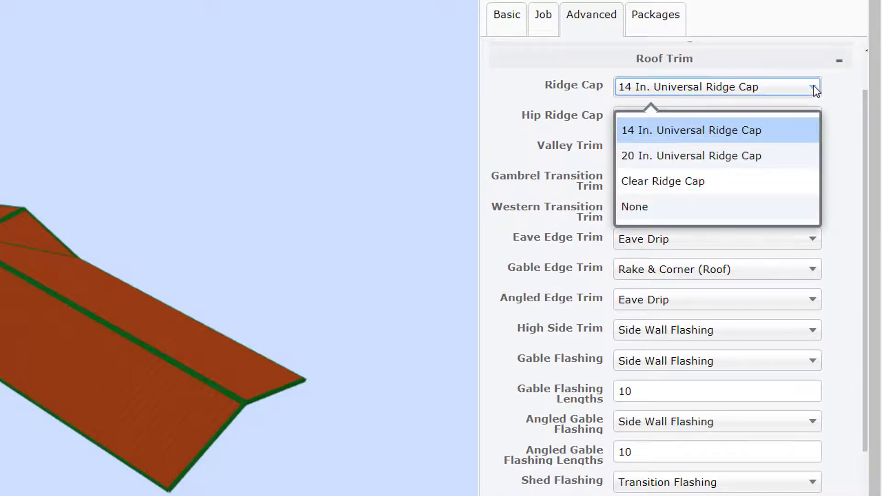
click(725, 156)
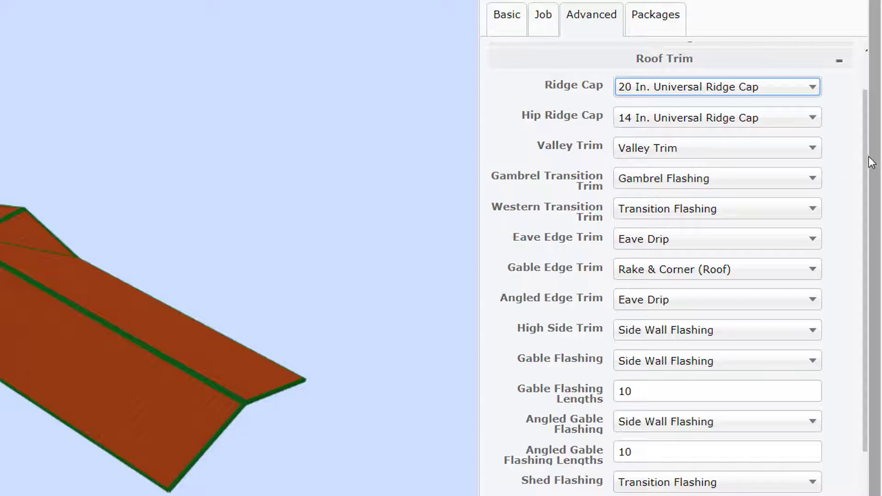
Set the gable flashing lengths to 12 in the roof trim settings
drag(862, 156, 876, 267)
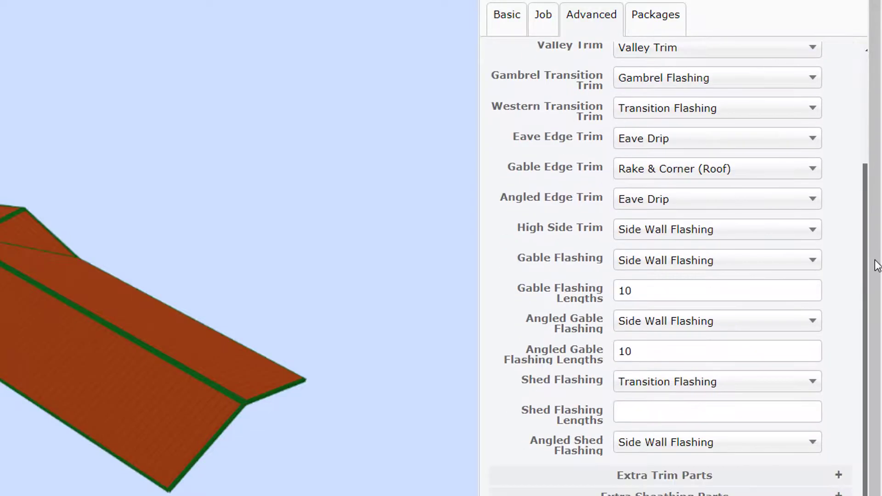
drag(876, 236, 879, 216)
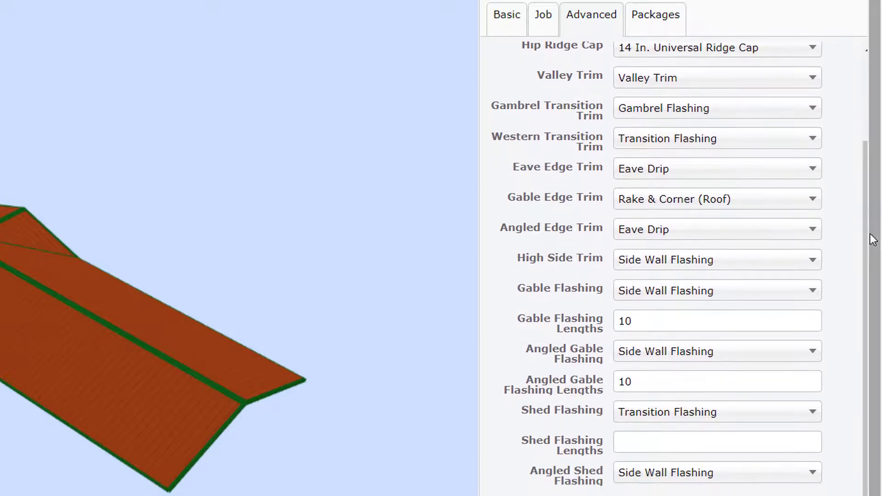
click(745, 322)
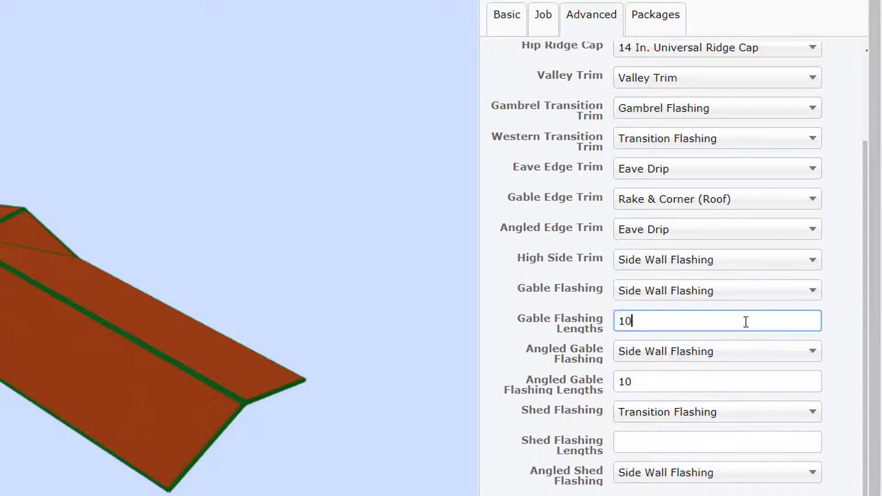
key(BackSpace)
key(BackSpace)
text(12)
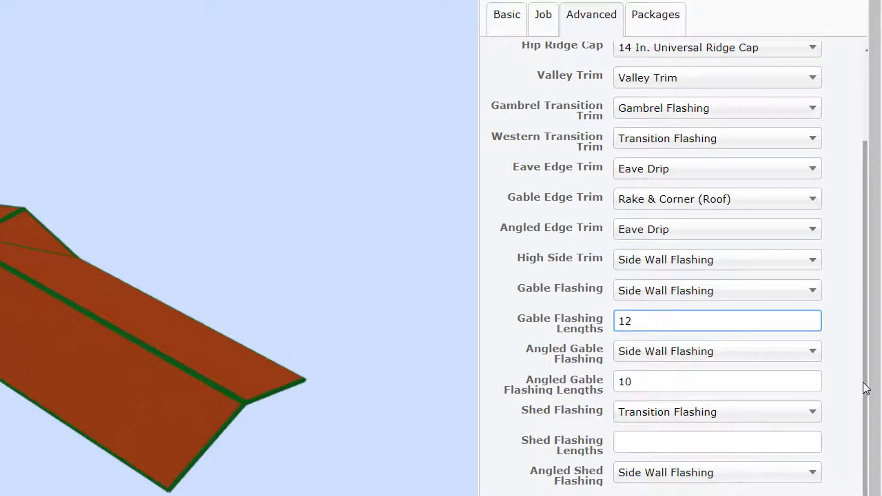
Apply the roof trim changes to the model and save the job
scroll(864, 382, down, 2)
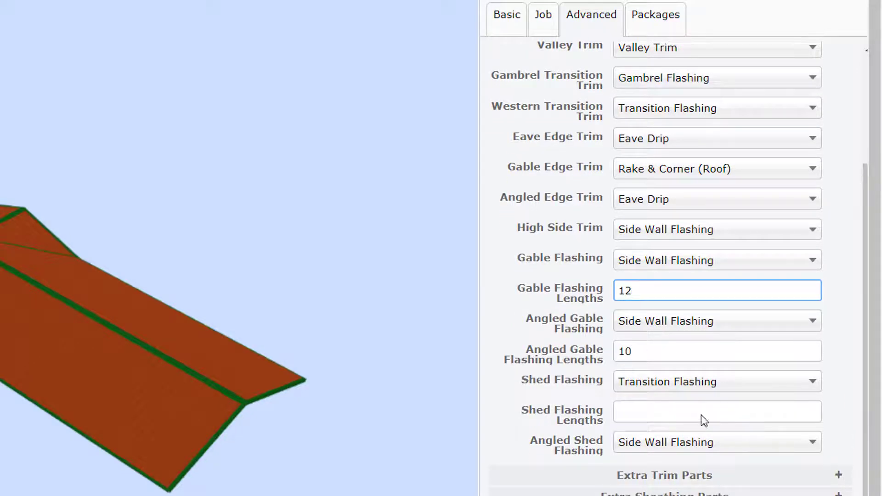
click(656, 354)
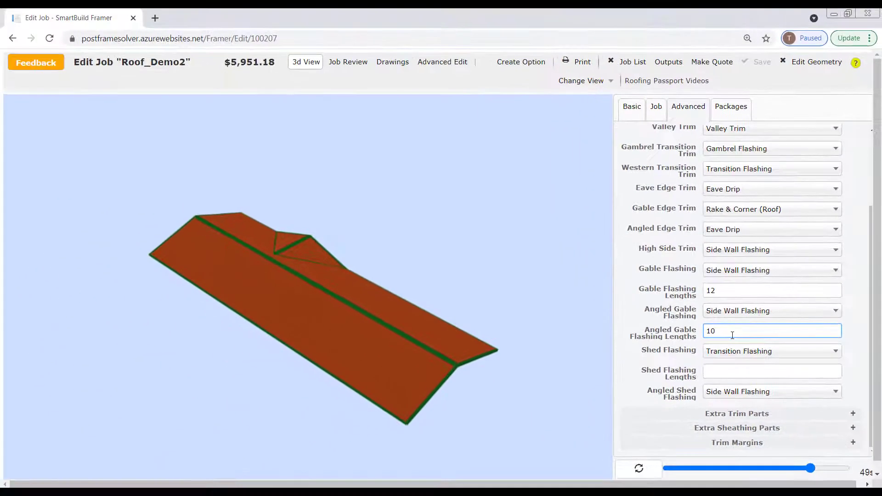
key(Return)
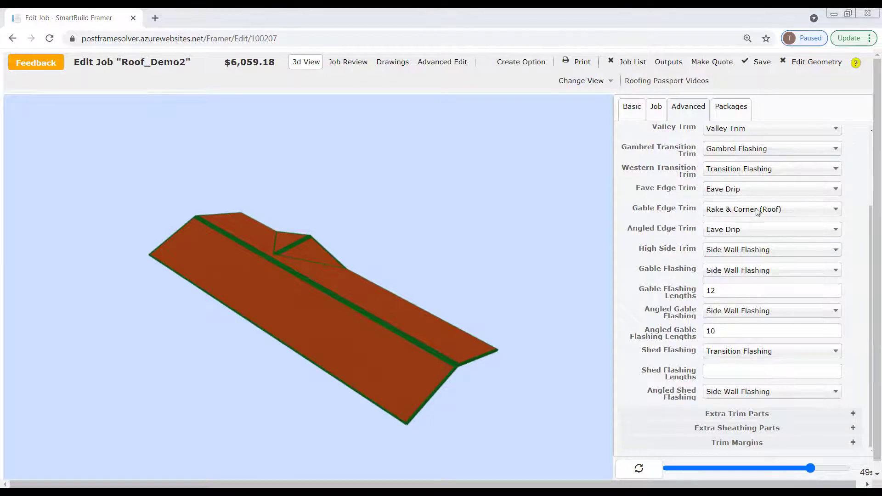
click(755, 65)
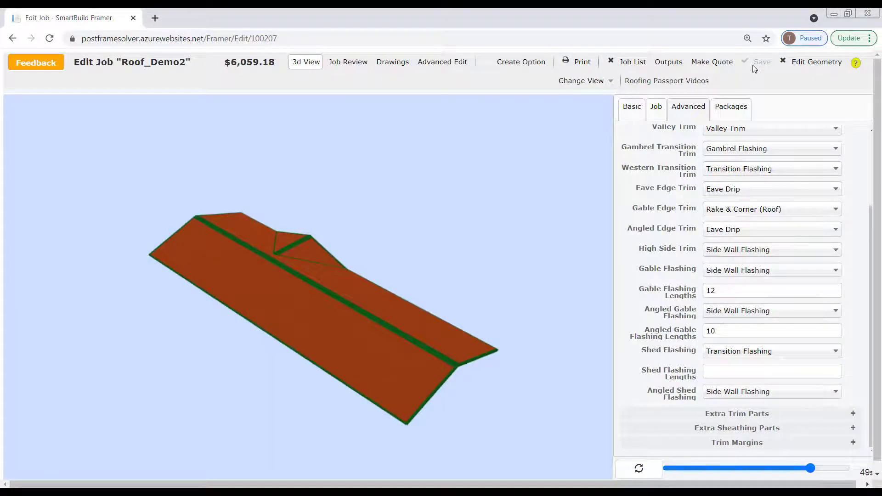
Examine the add-on and bundle packages, the basic, job and advanced color settings, and the roof model in 3D
click(731, 109)
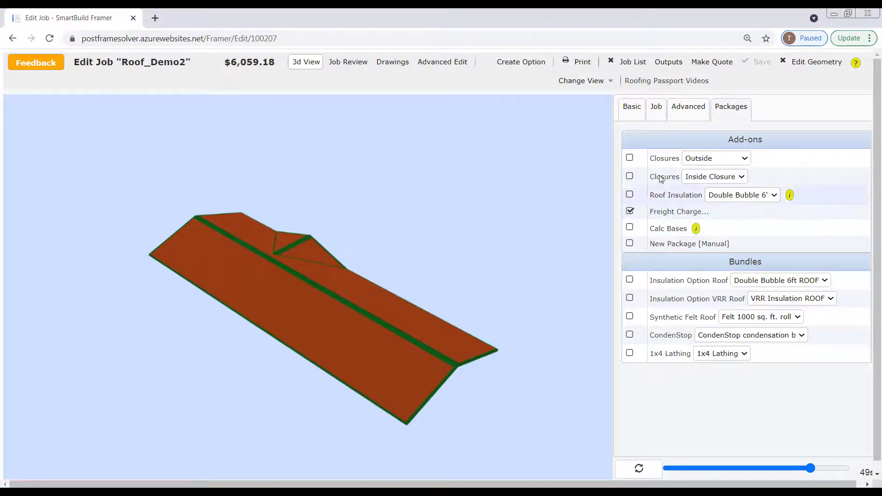
click(632, 110)
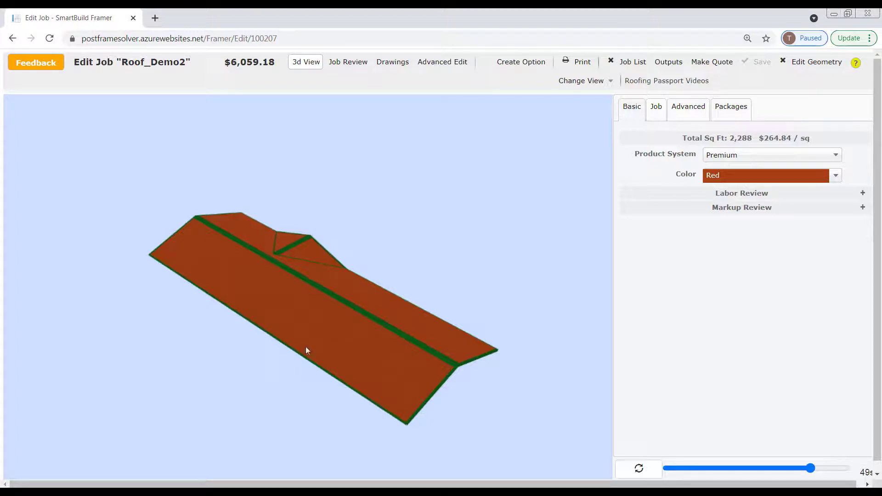
mouse_move(397, 303)
mouse_down()
mouse_move(356, 315)
mouse_move(394, 305)
mouse_up()
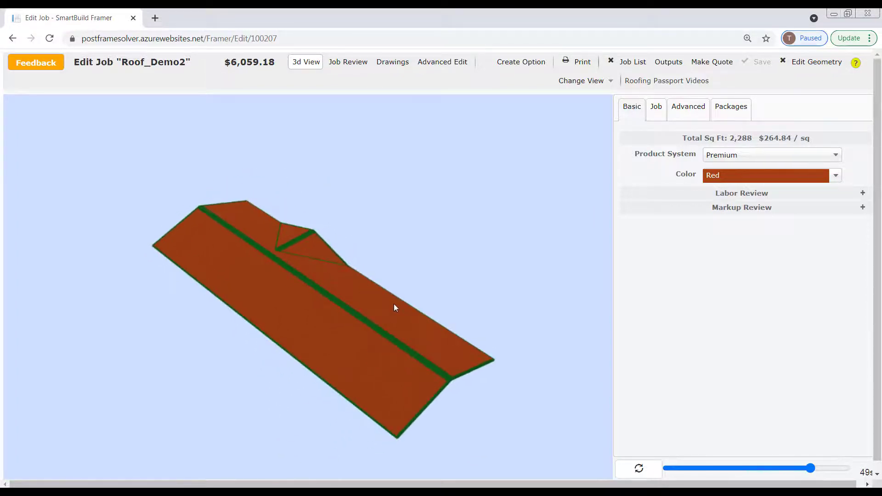
drag(426, 258, 432, 235)
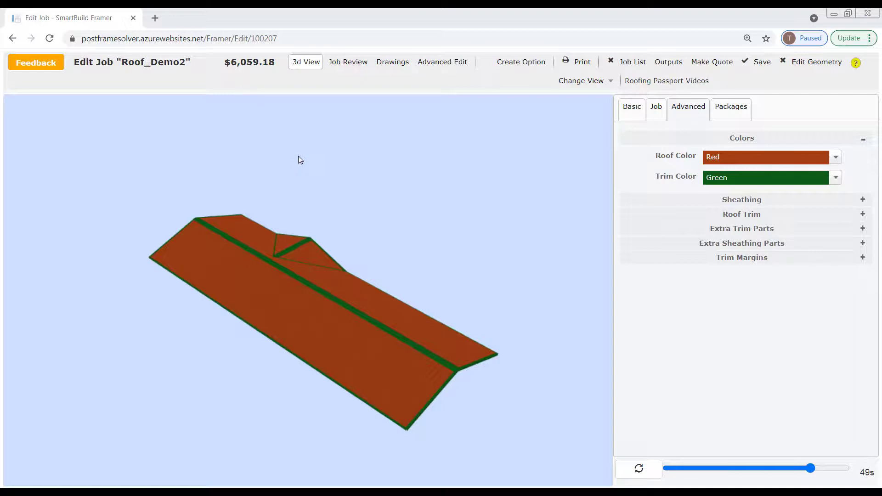
click(634, 113)
click(656, 109)
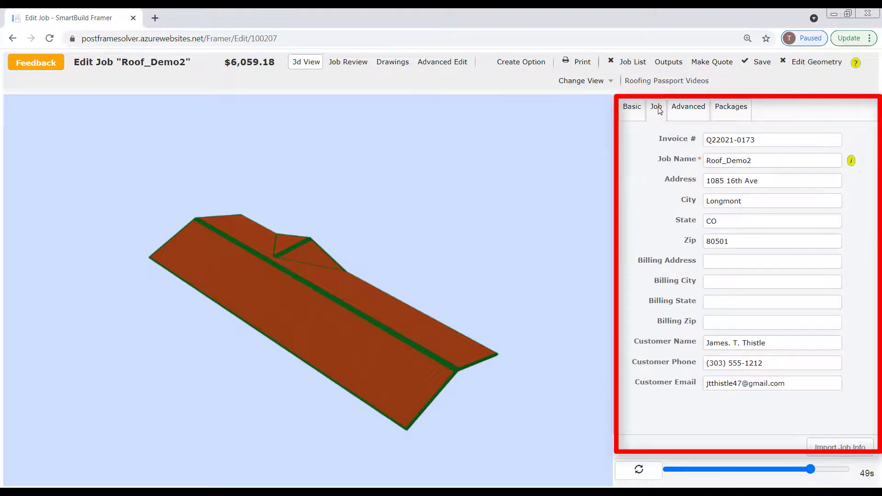
click(689, 108)
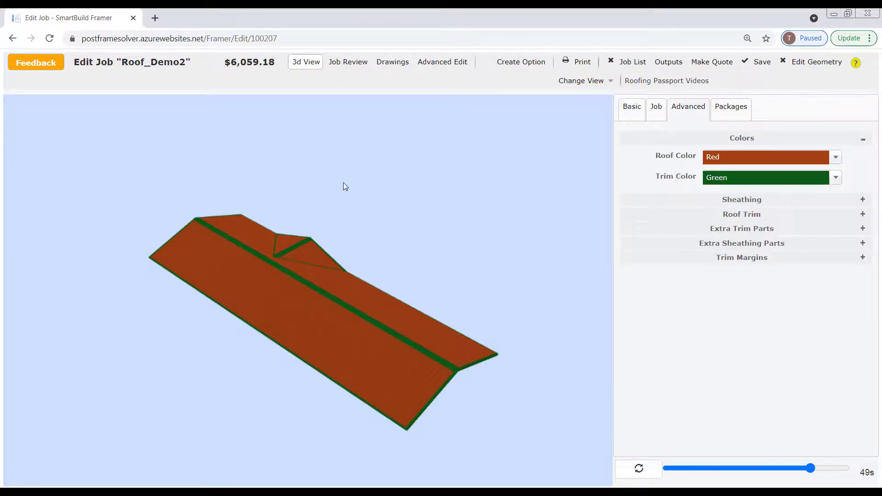
drag(345, 186, 356, 208)
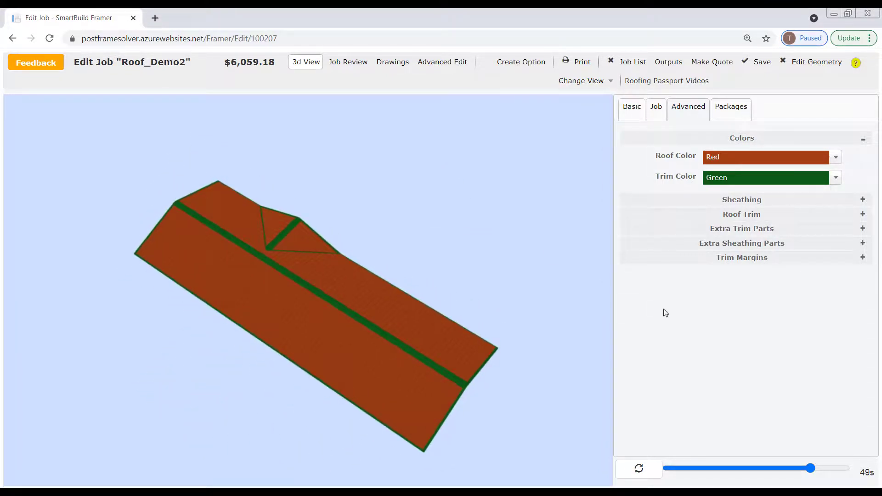
Compare the job review material list with the 3D roof model while looking through the package and job information settings
click(348, 65)
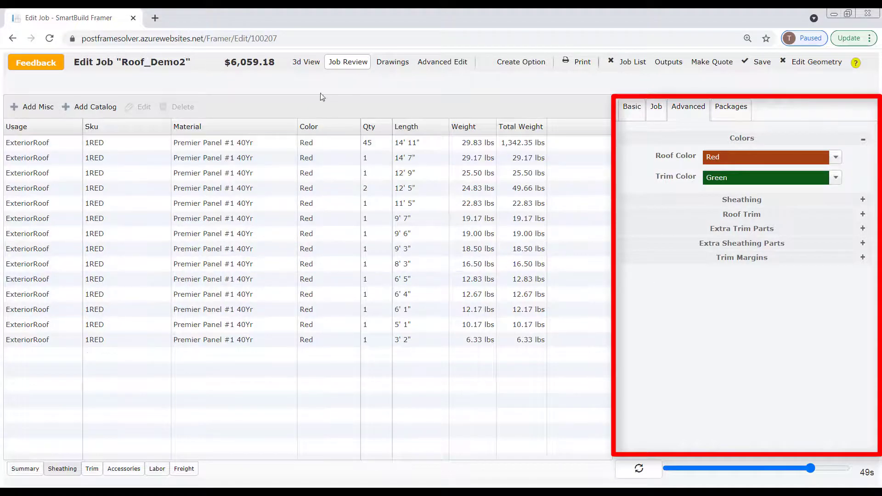
click(306, 66)
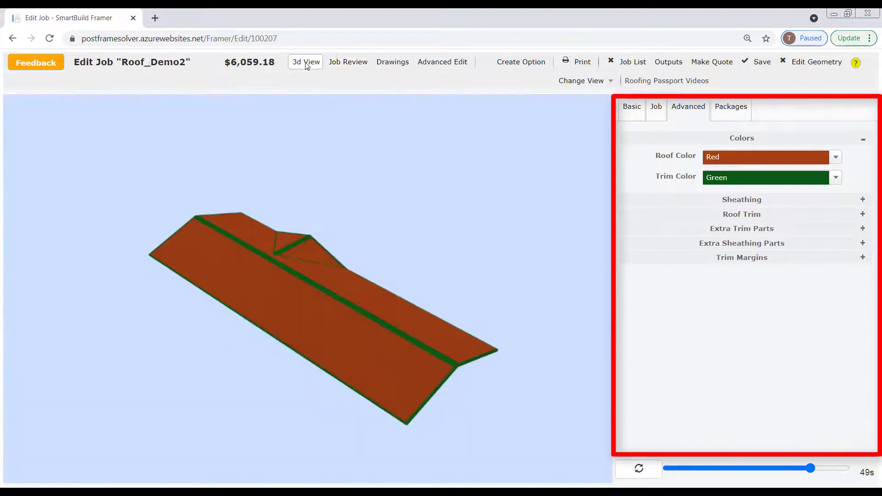
click(346, 65)
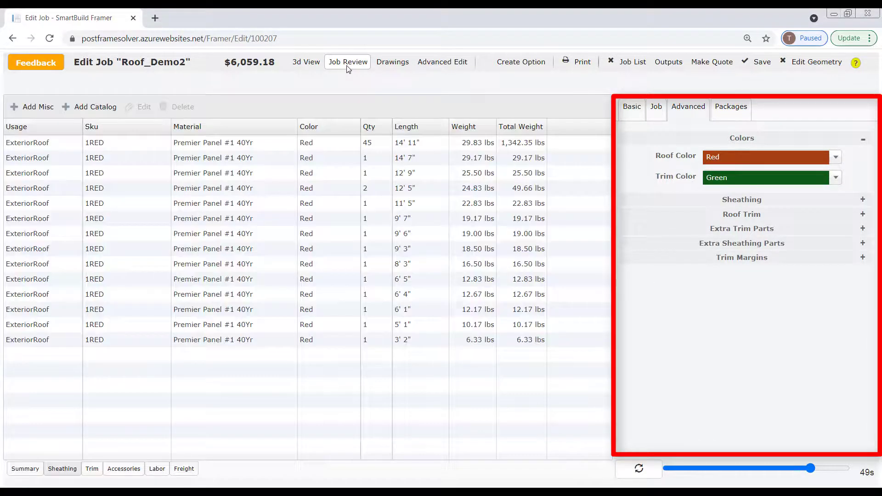
click(311, 63)
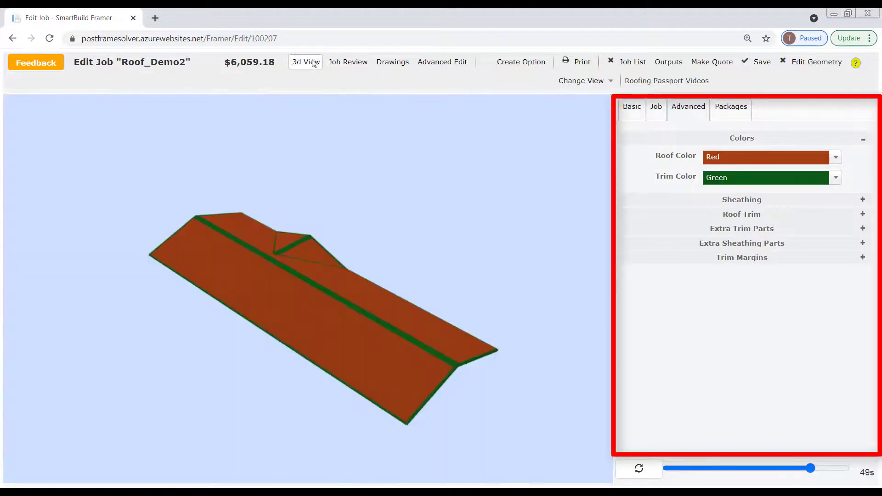
click(342, 65)
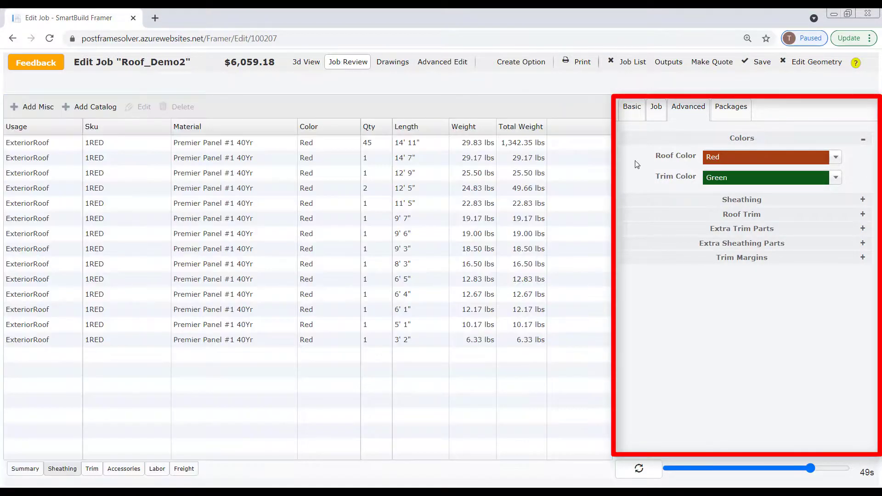
click(730, 111)
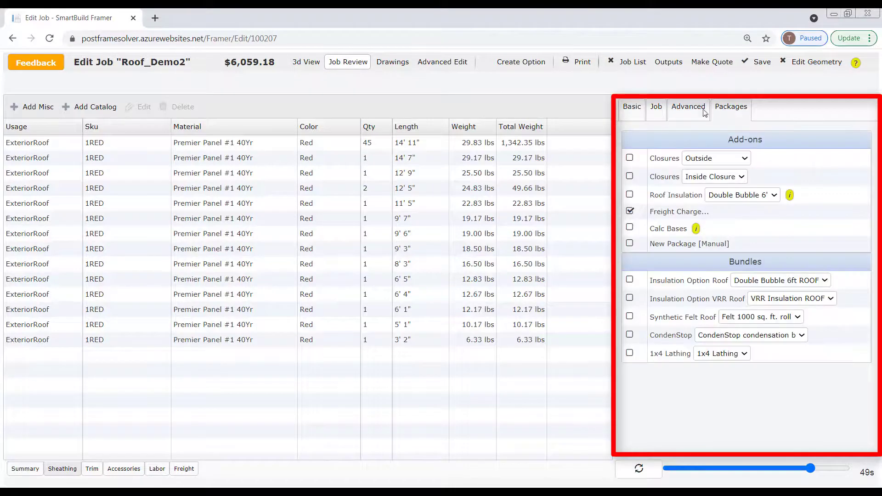
click(655, 111)
click(309, 63)
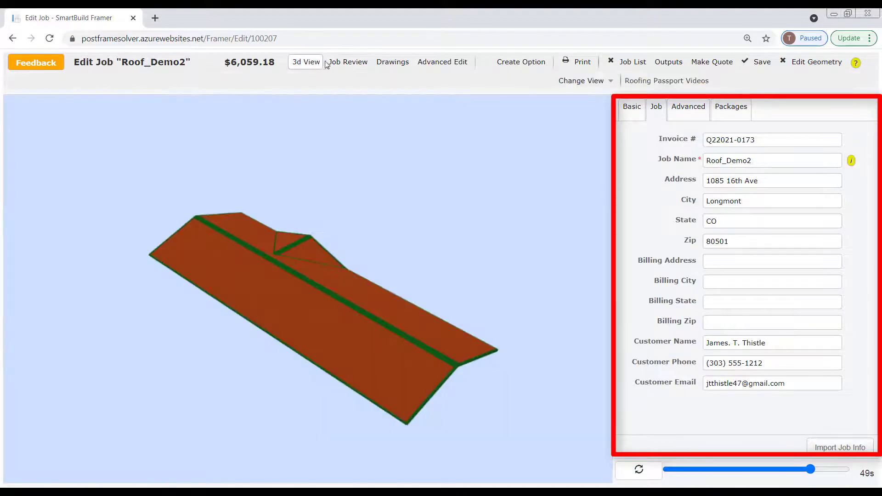
click(344, 64)
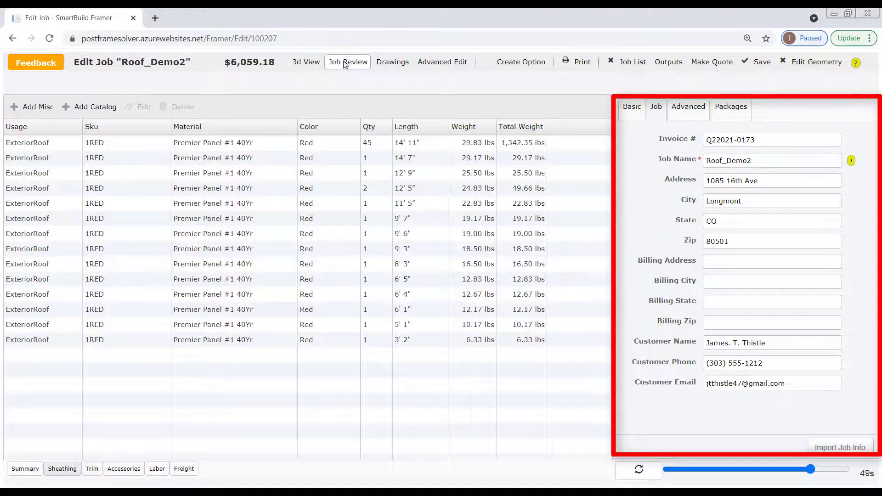
Examine the roof layout drawing, the markup review, the job information and advanced settings, and the 3D roof model
click(394, 63)
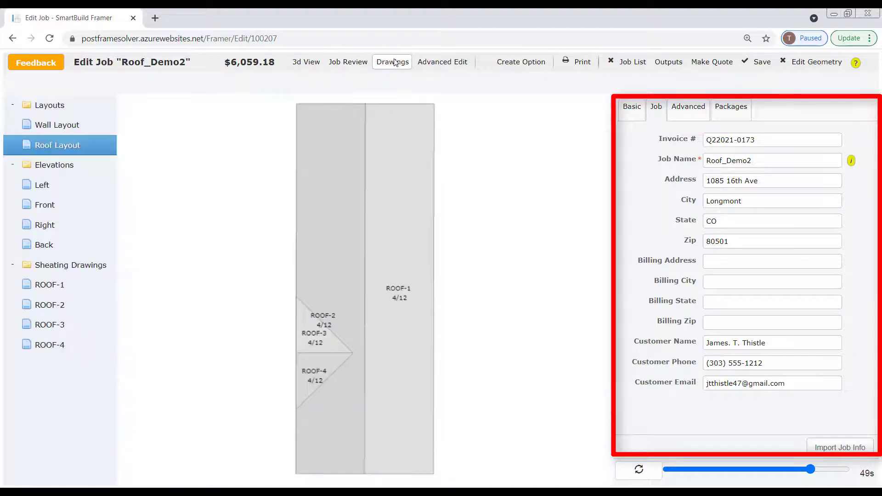
click(630, 107)
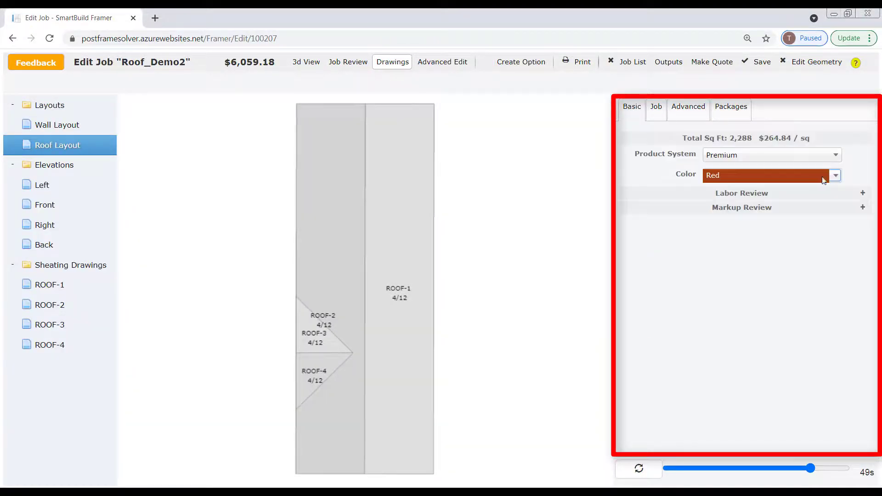
click(862, 208)
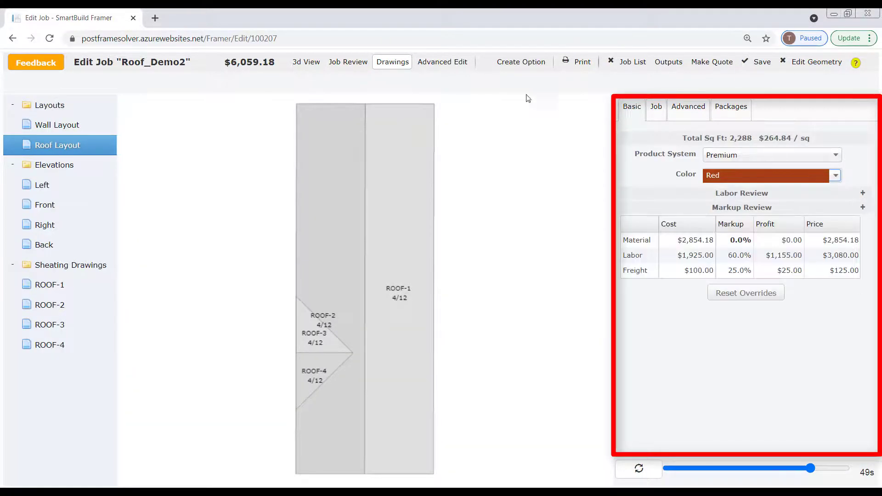
click(340, 66)
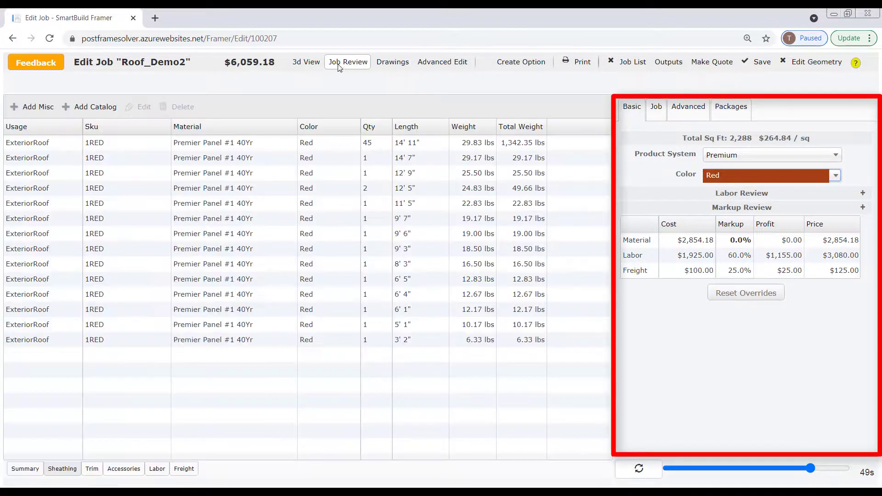
click(306, 62)
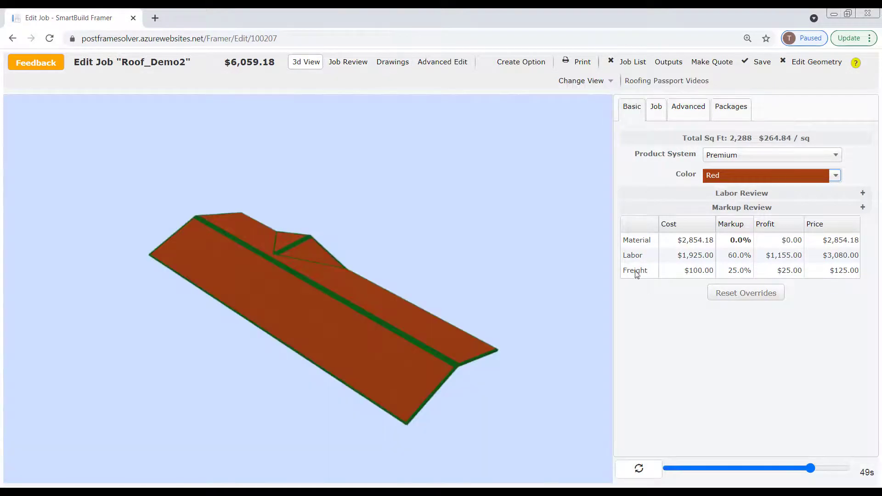
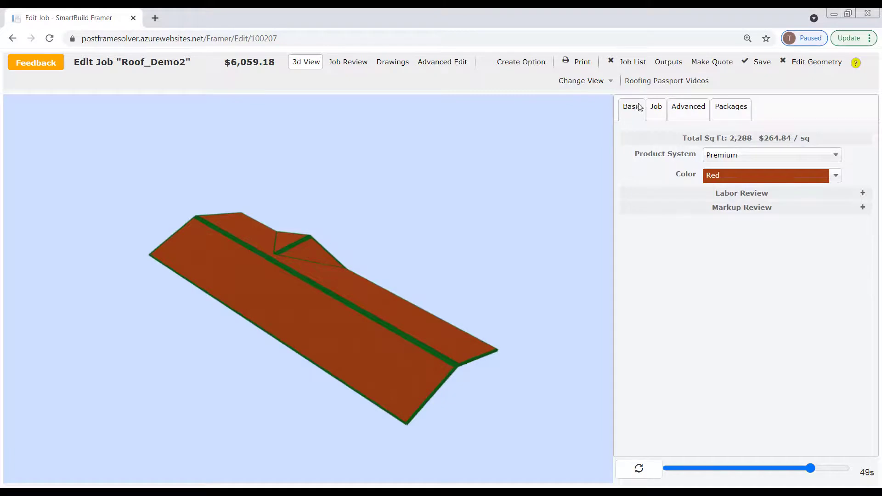
click(662, 110)
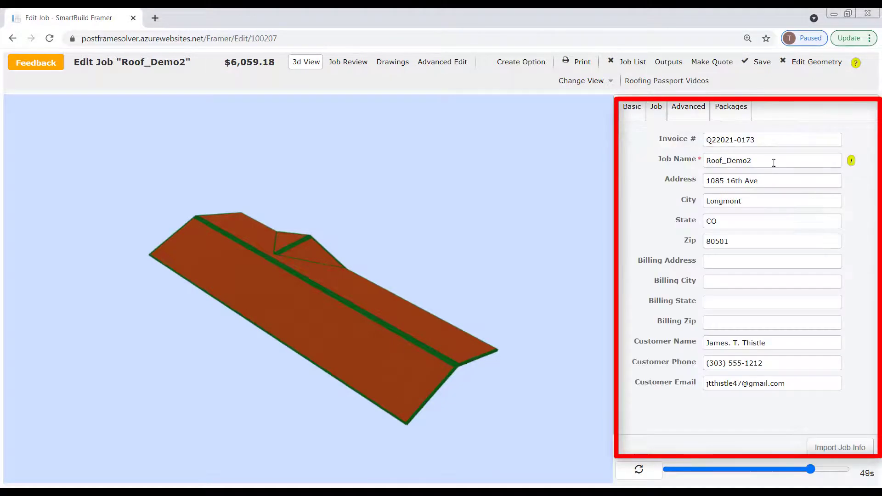
click(692, 109)
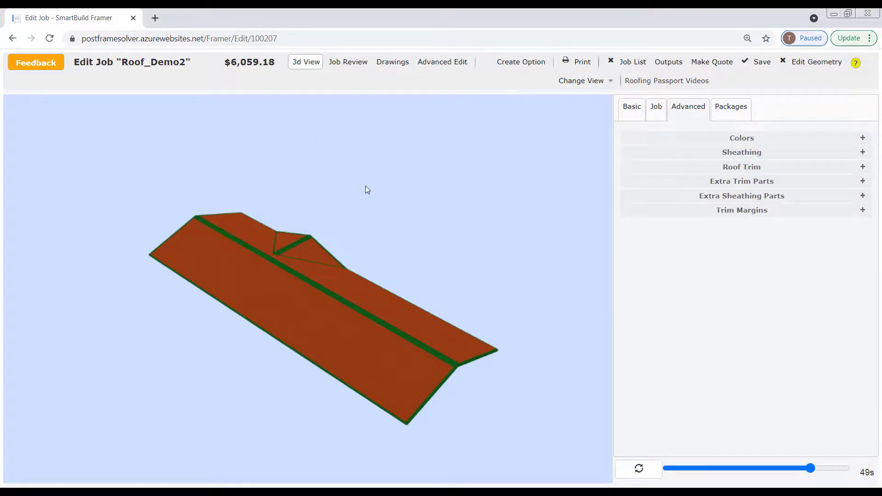
mouse_move(366, 186)
mouse_down()
mouse_move(378, 216)
mouse_move(349, 196)
mouse_move(375, 198)
mouse_move(362, 193)
mouse_up()
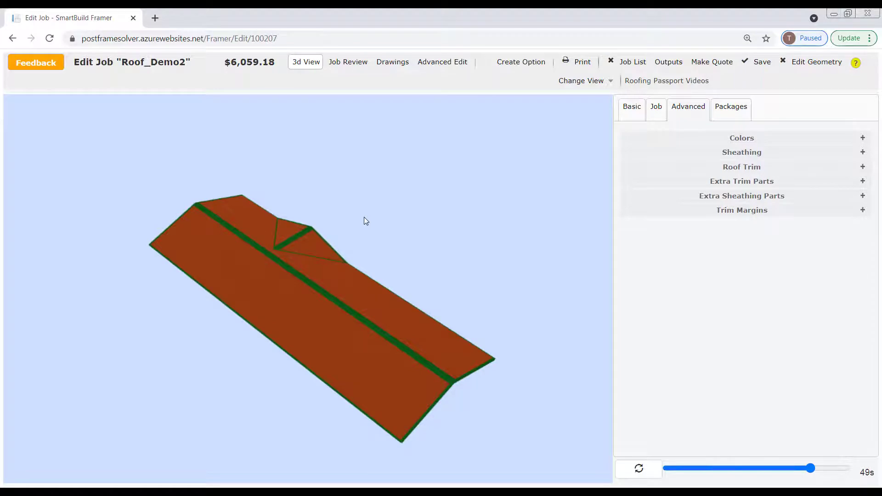
Review the accessories, trim, labor, freight and sheathing lists in the job review
click(346, 63)
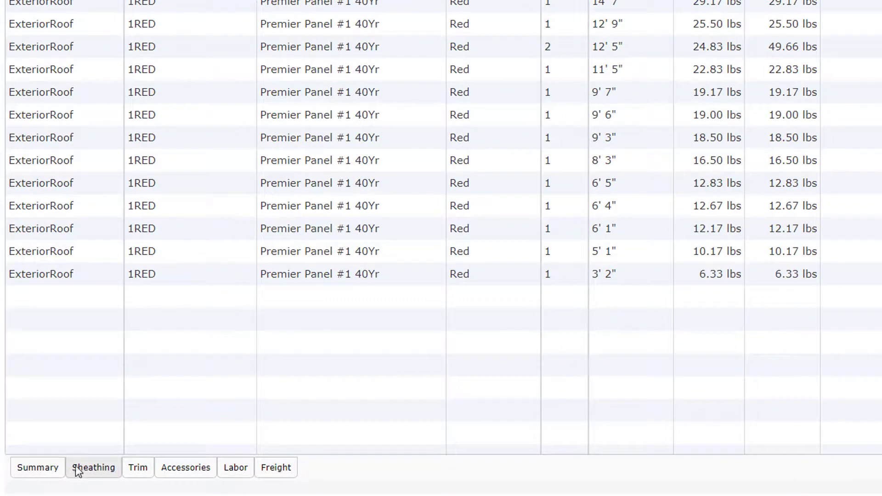
click(198, 471)
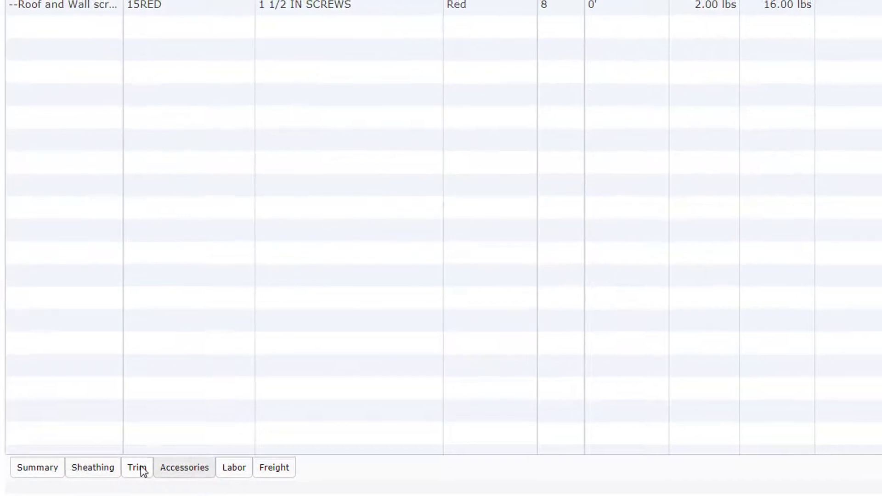
click(138, 467)
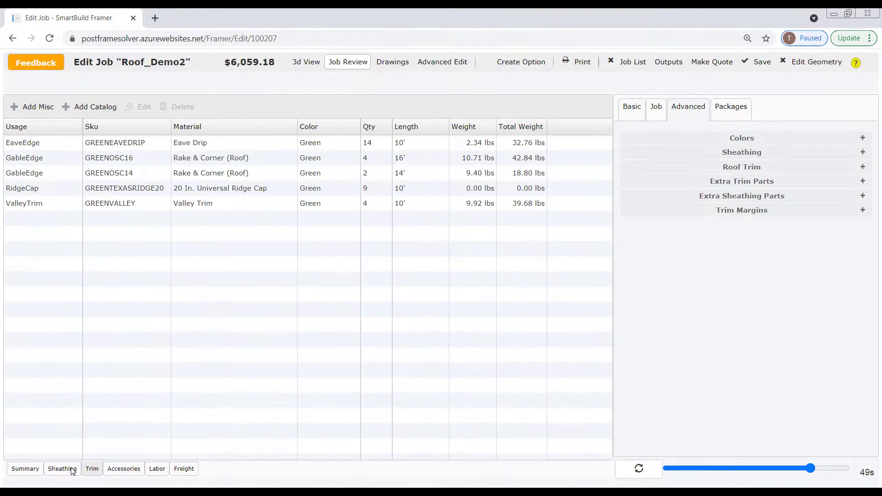
click(72, 470)
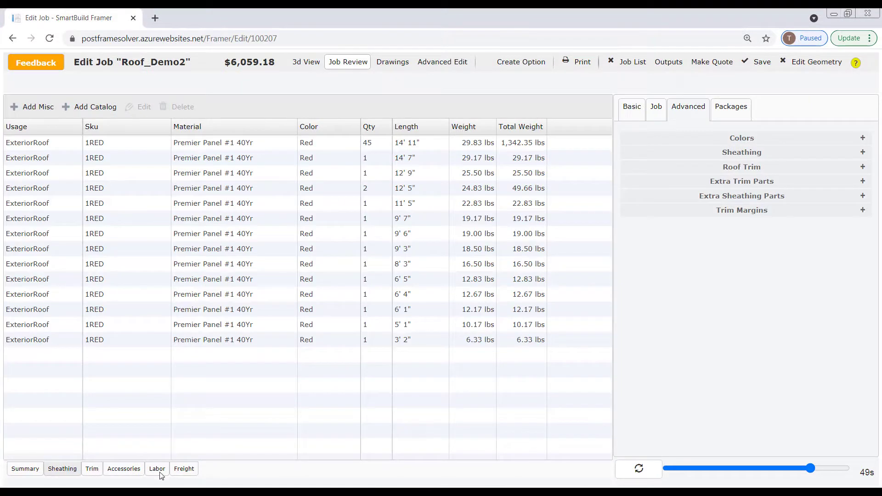
click(158, 470)
click(184, 471)
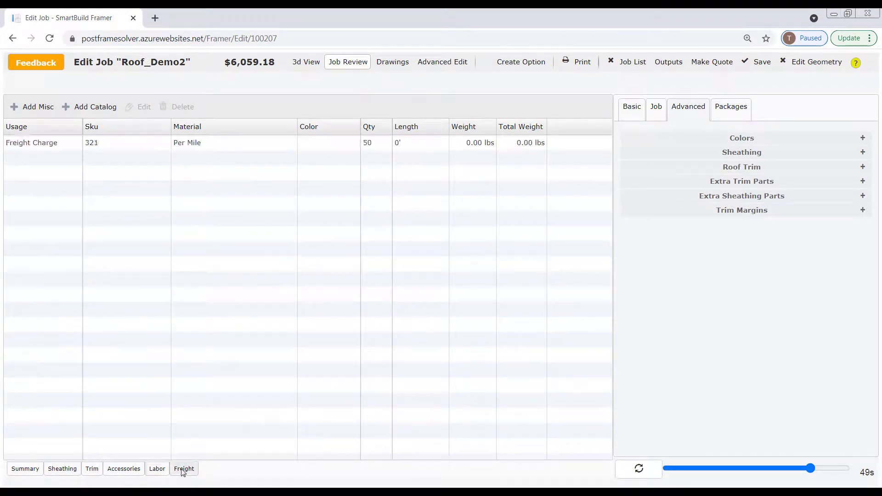
click(65, 470)
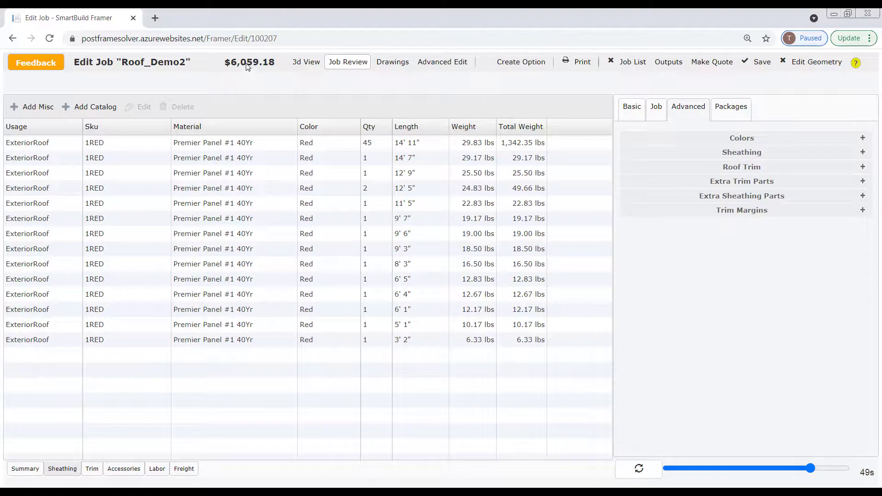
Check the job's cost and weight summary against its category lists, and select the 12' 5" Premier Panel row in the sheathing list
click(18, 468)
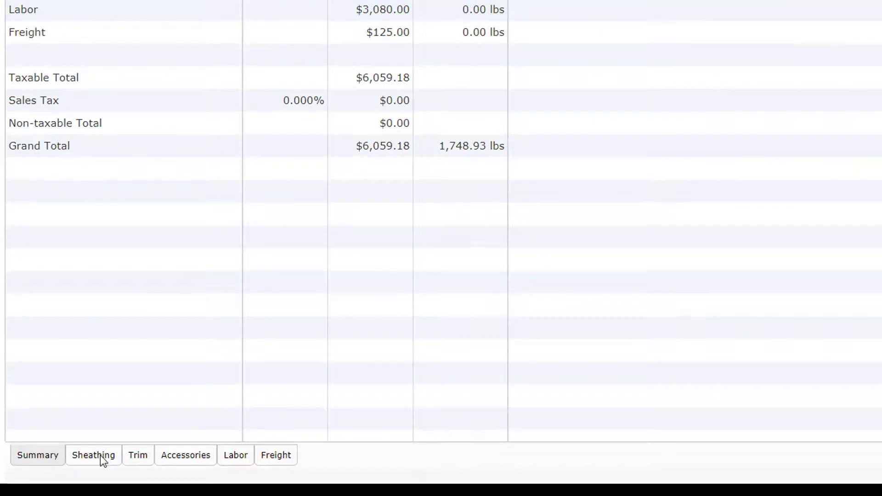
click(100, 455)
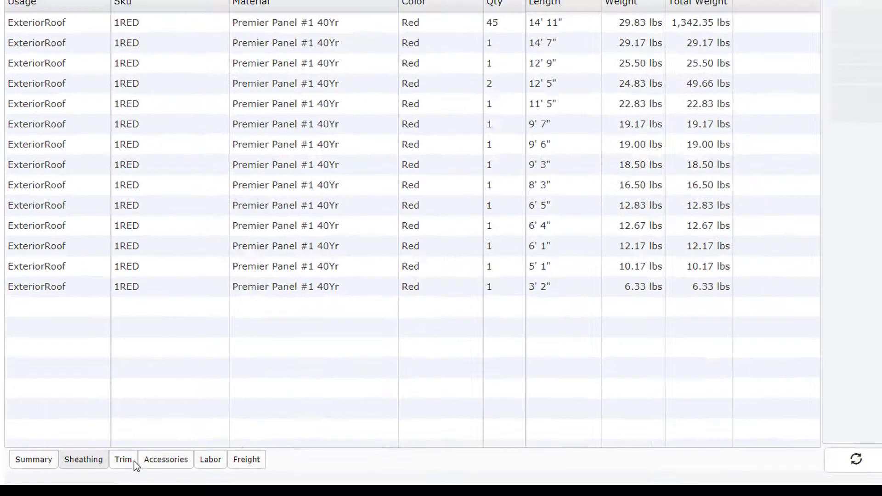
click(138, 455)
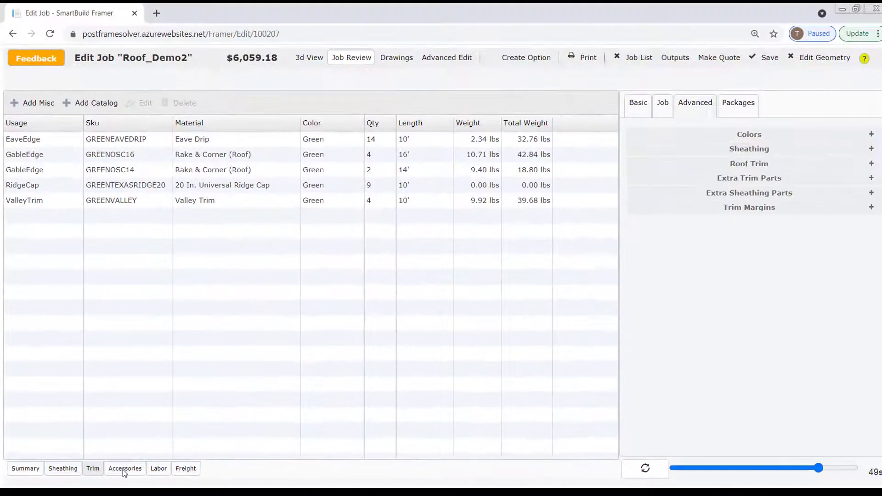
click(123, 469)
click(156, 471)
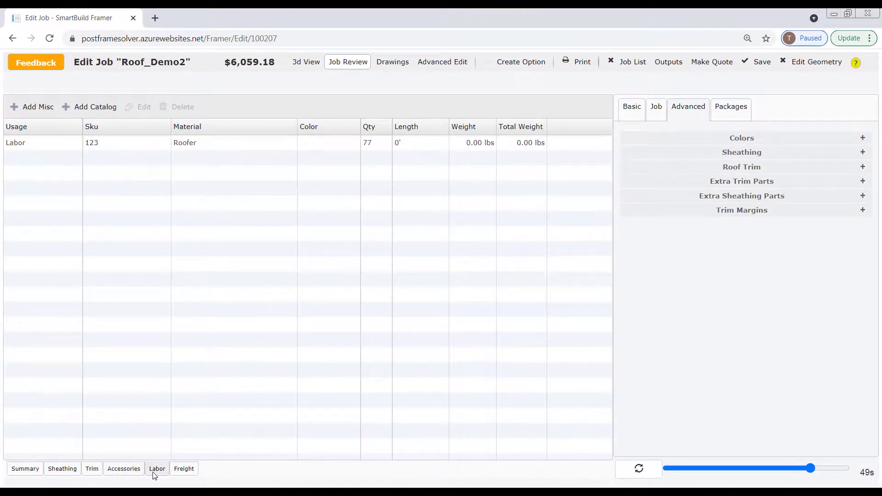
click(71, 469)
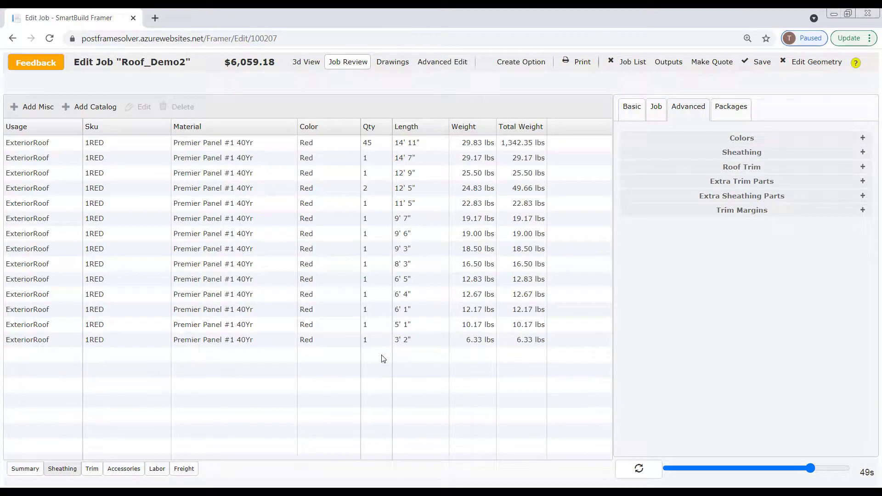
click(23, 469)
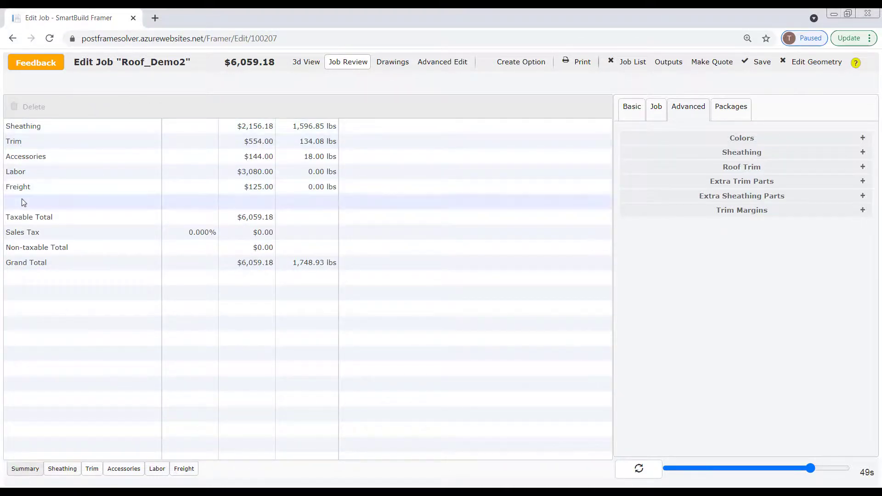
click(54, 470)
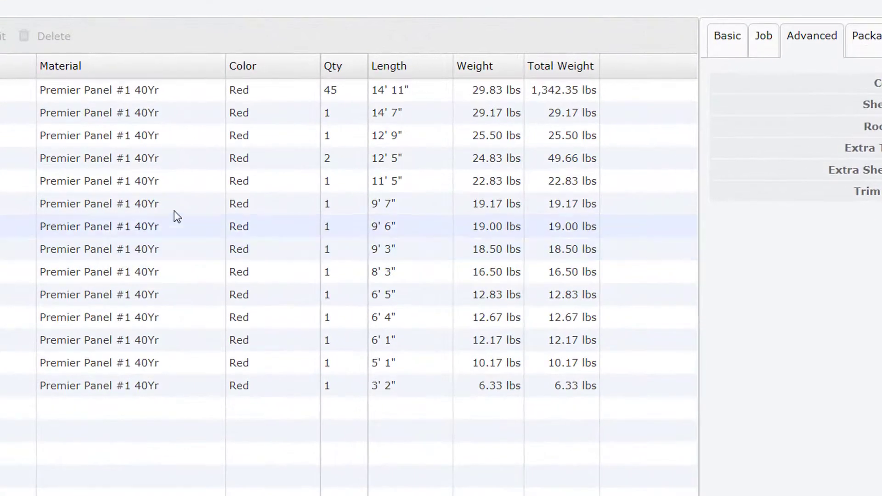
click(5, 158)
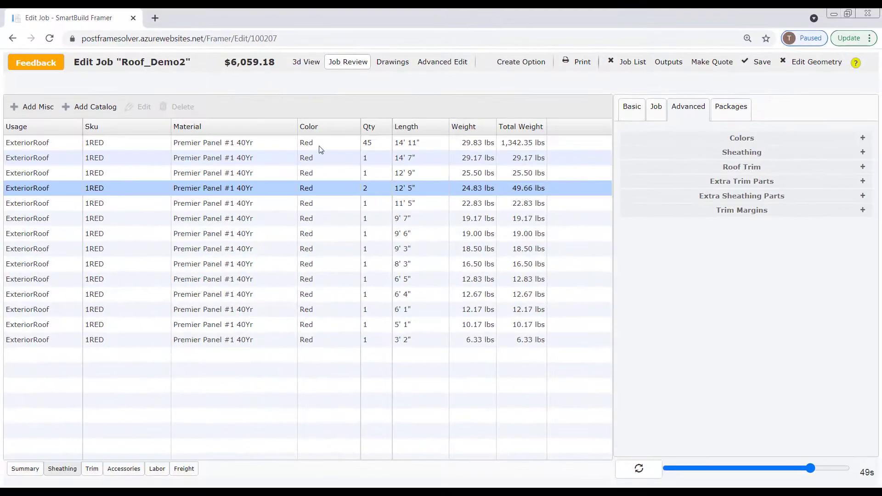
Check the advanced roof and trim colors and change the job's basic color to Hawaiian Blue
click(862, 138)
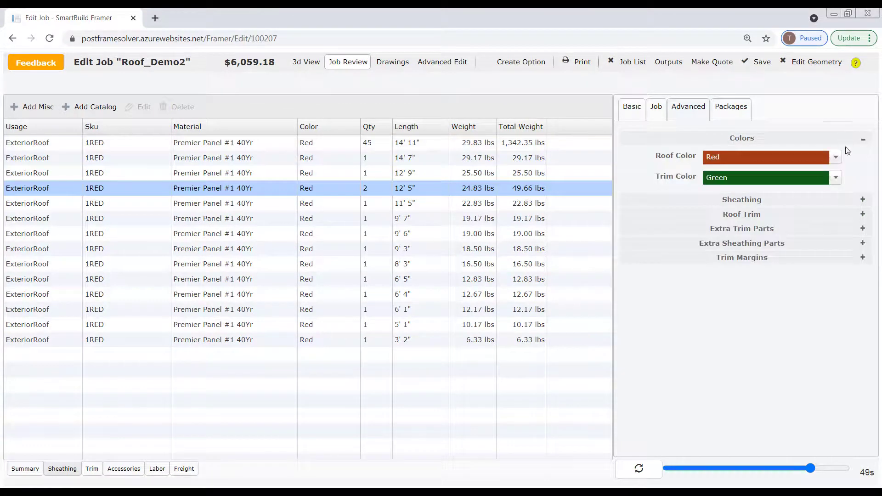
click(638, 110)
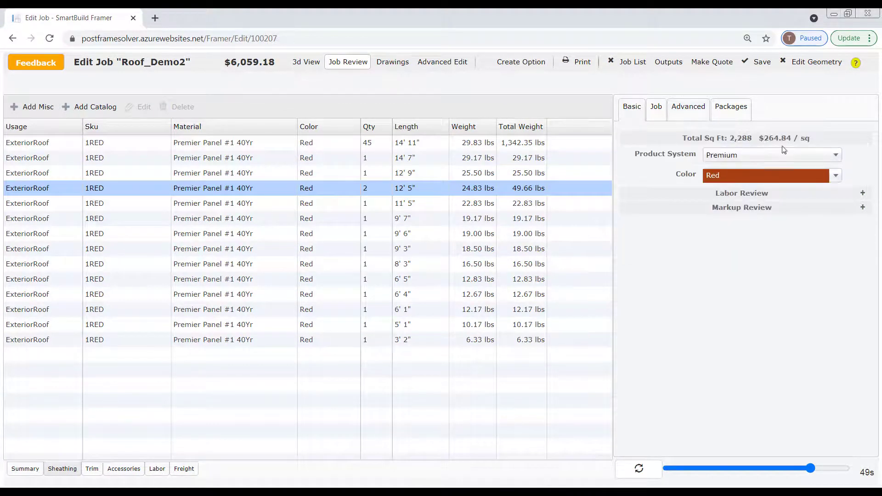
click(836, 175)
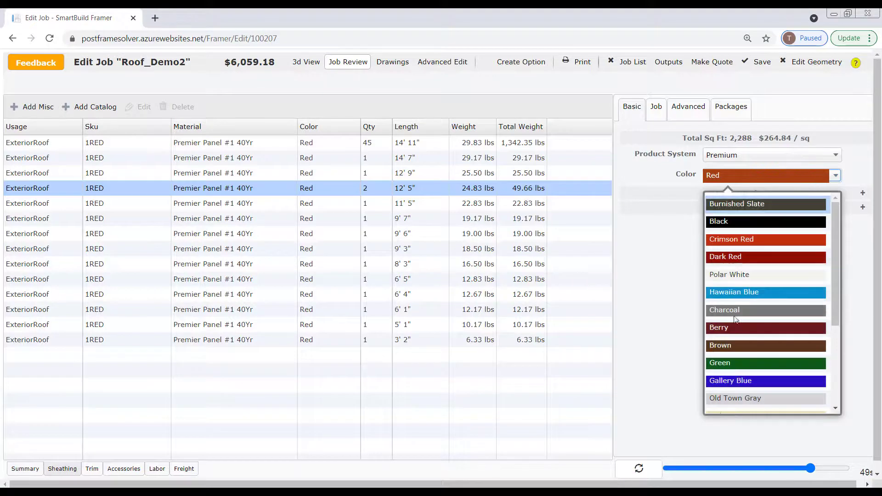
click(734, 292)
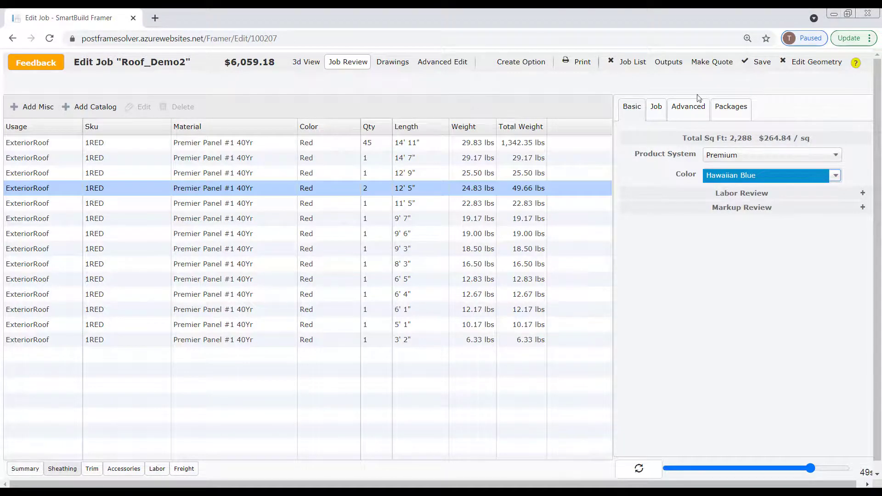
Save the job with its new color and check the color in the sheathing list and the 3D roof model
click(759, 64)
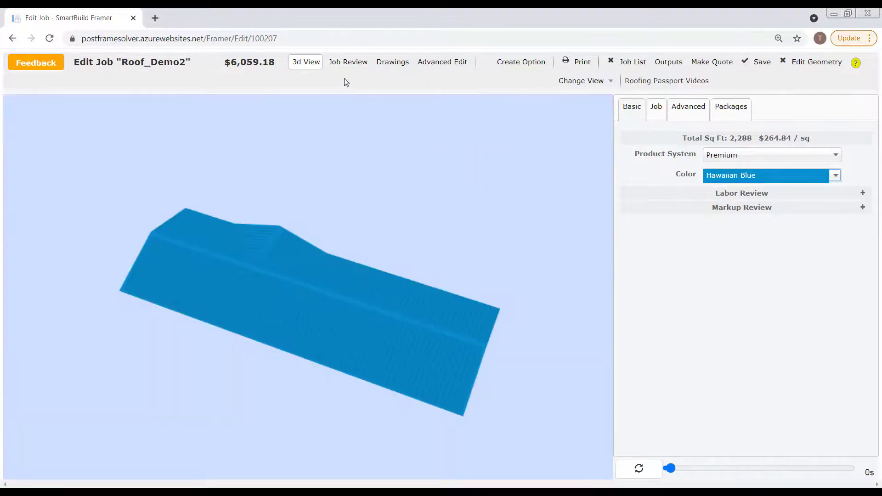
click(347, 65)
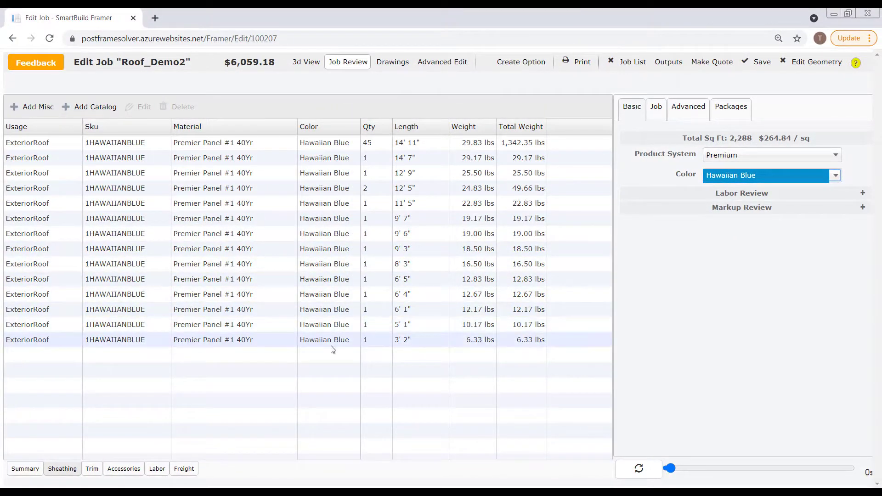
click(331, 346)
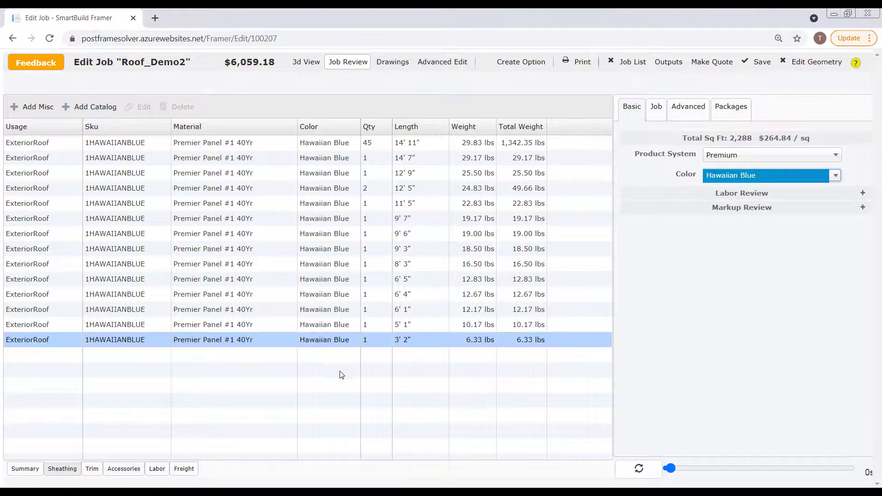
click(306, 61)
drag(411, 224, 432, 252)
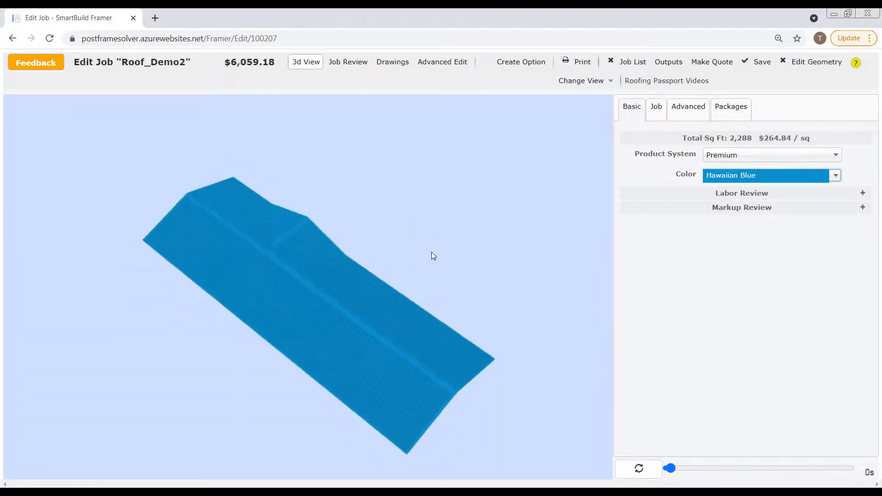
Review the left, front, right and back elevations and the sheathing drawings for ROOF-1, ROOF-2 and ROOF-3
click(394, 66)
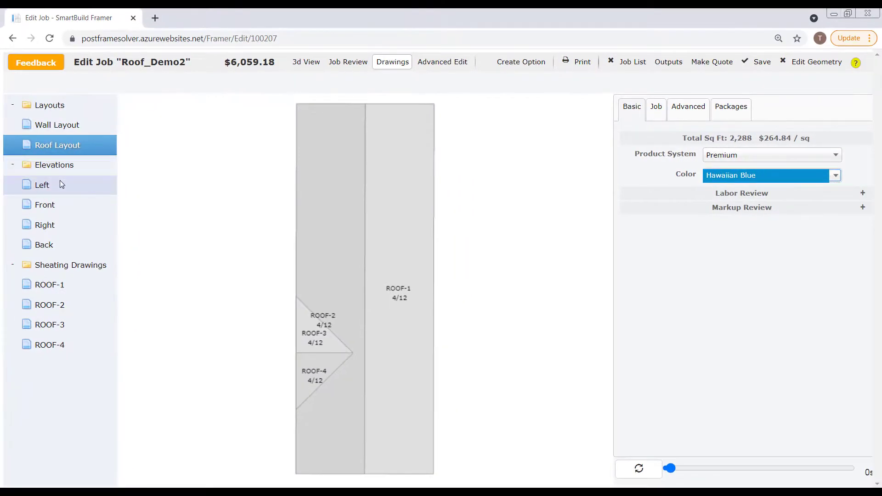
click(60, 181)
click(57, 201)
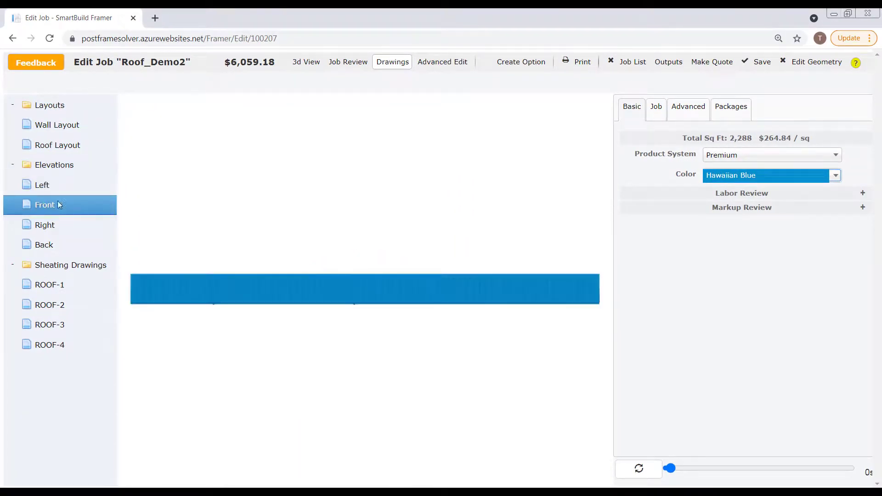
click(57, 225)
click(56, 243)
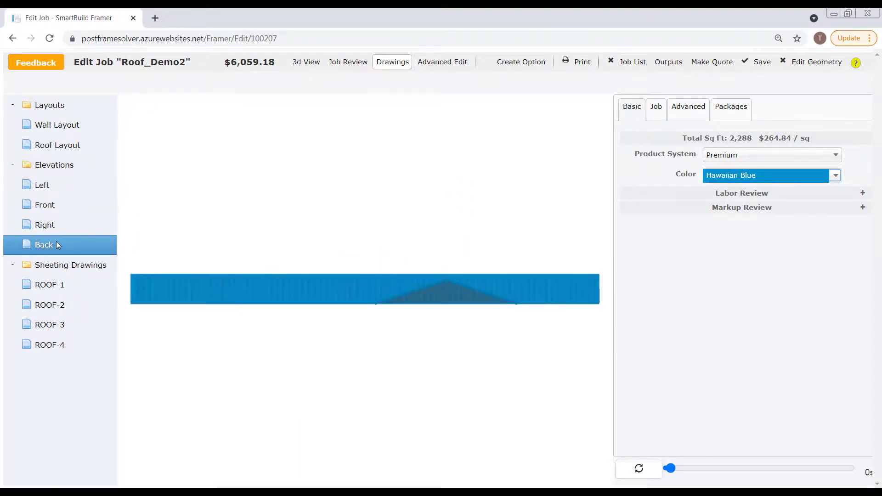
click(59, 285)
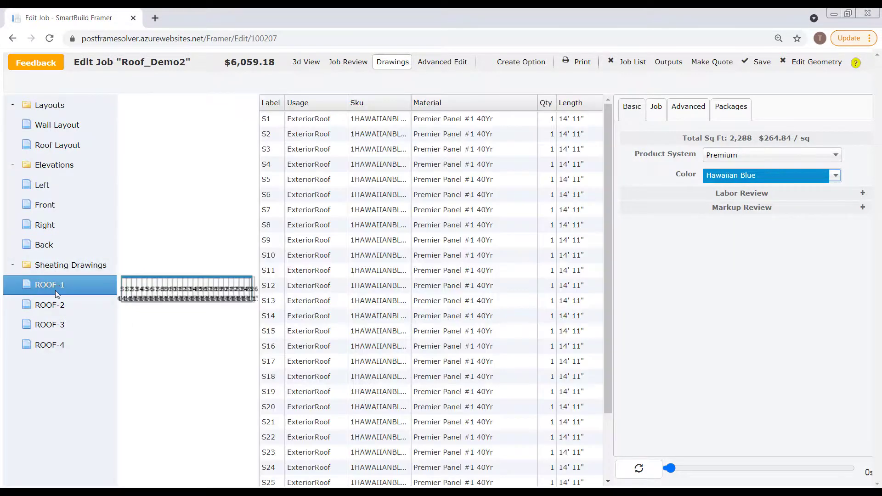
click(87, 309)
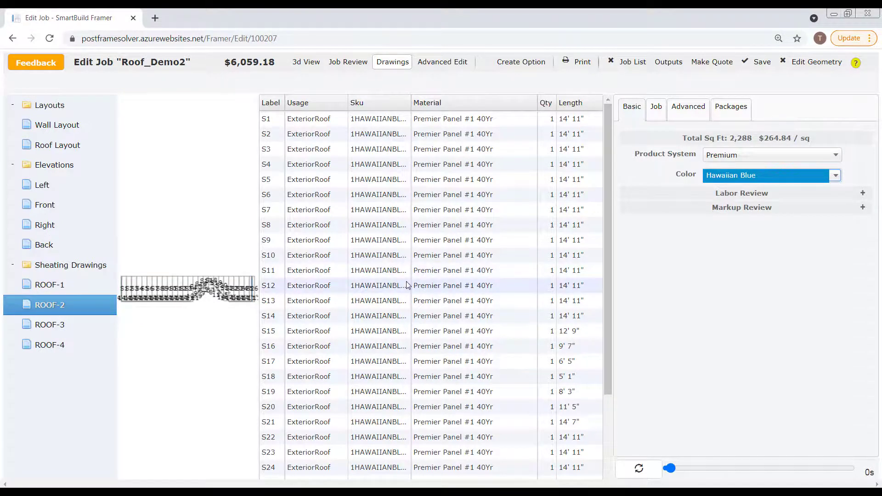
click(77, 325)
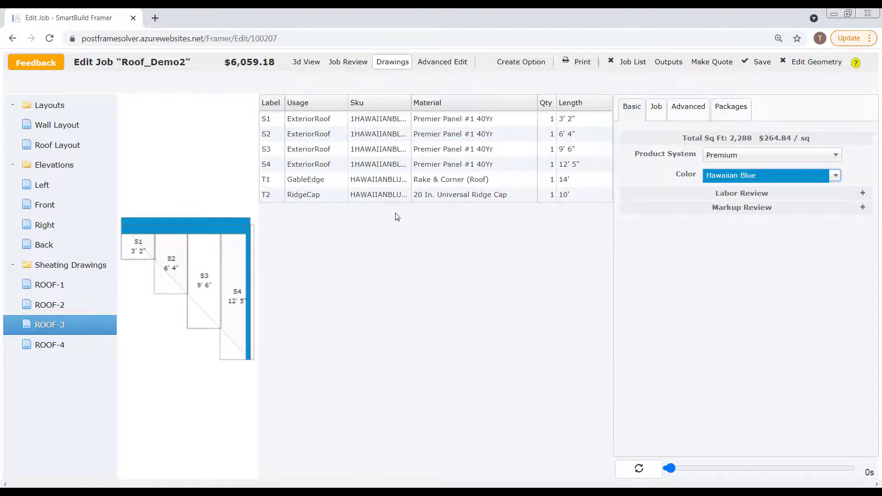
Compare the roof layout in Drawings mode with the one in Advanced Edit mode, ending in Advanced Edit
click(446, 63)
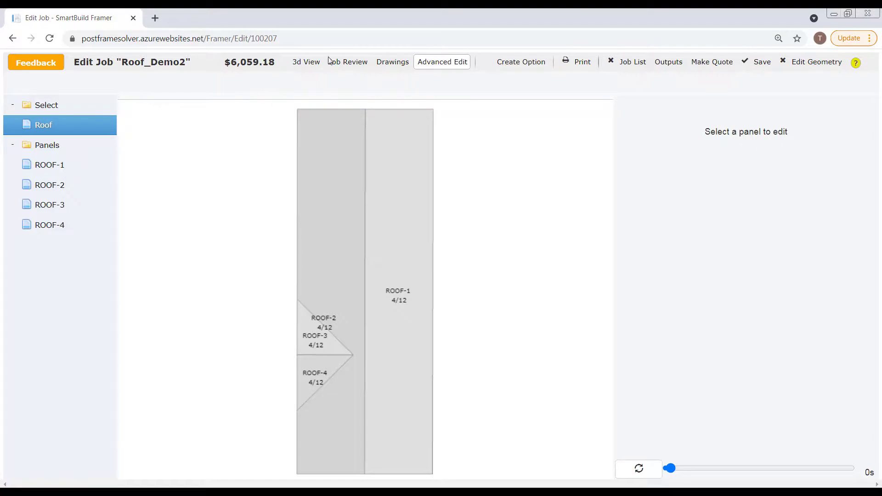
click(393, 61)
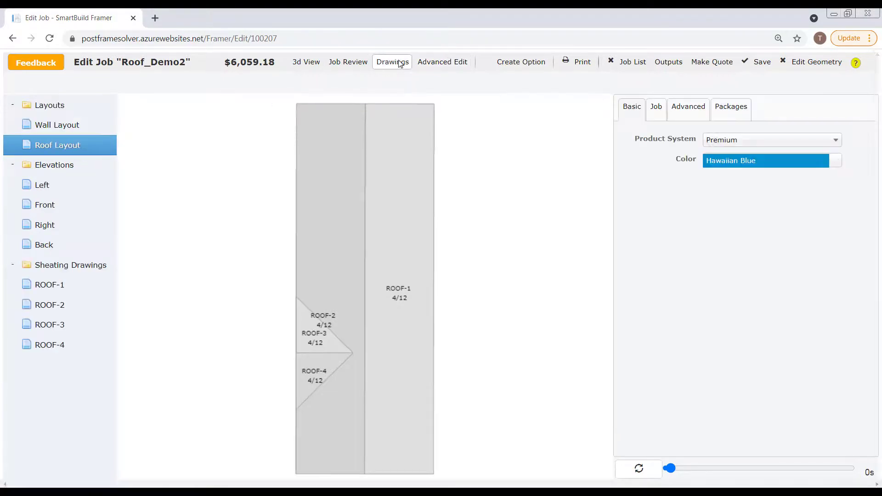
click(423, 63)
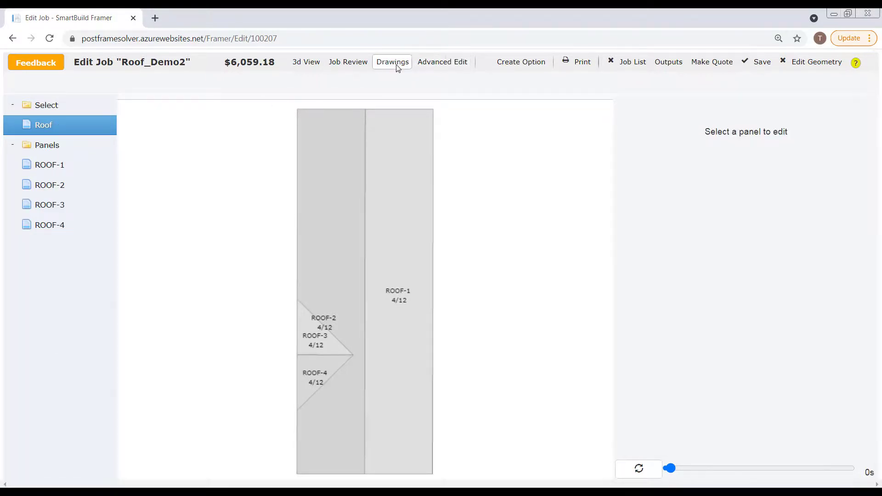
click(398, 67)
click(433, 66)
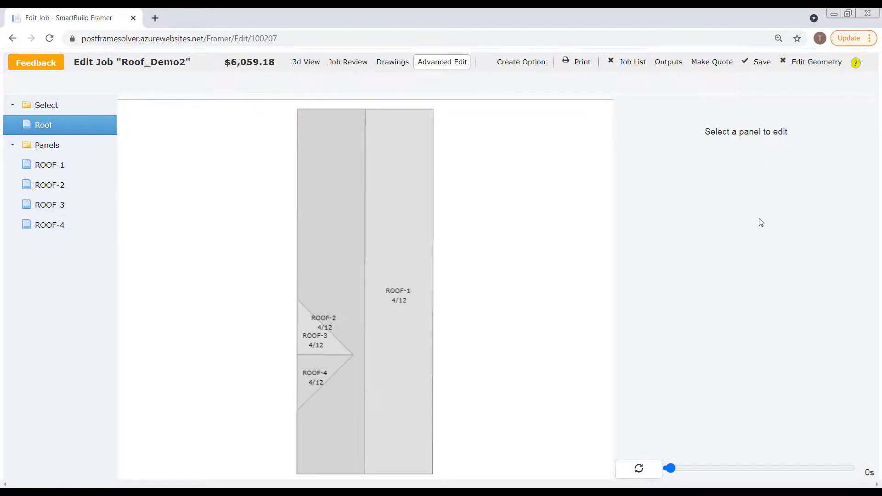
Examine the Colors, Sheathing and Roof Trim settings of the ROOF-1 panel
click(43, 173)
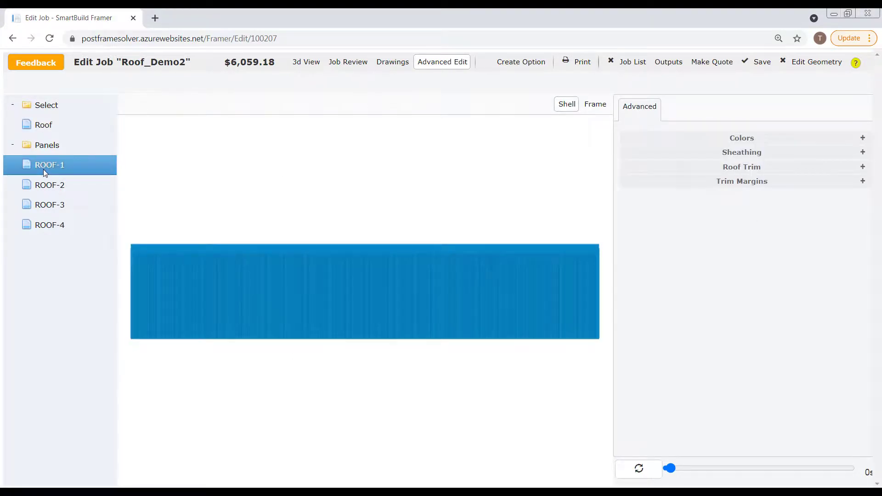
click(862, 138)
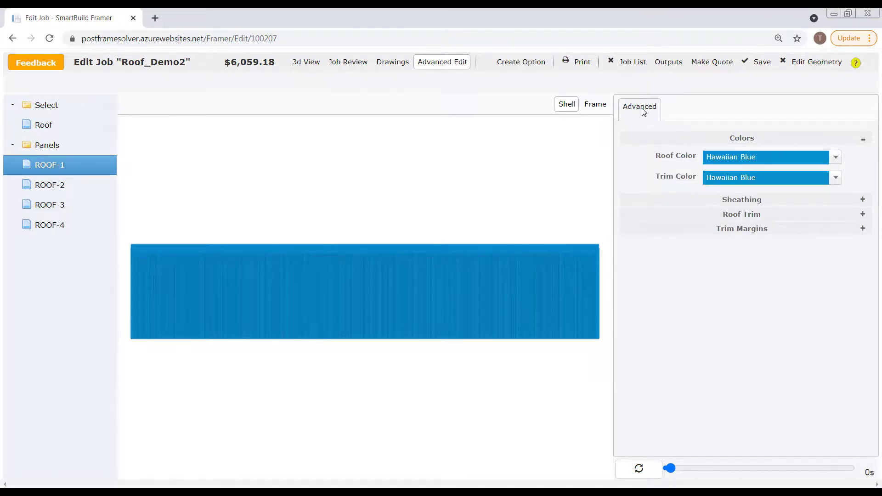
click(864, 201)
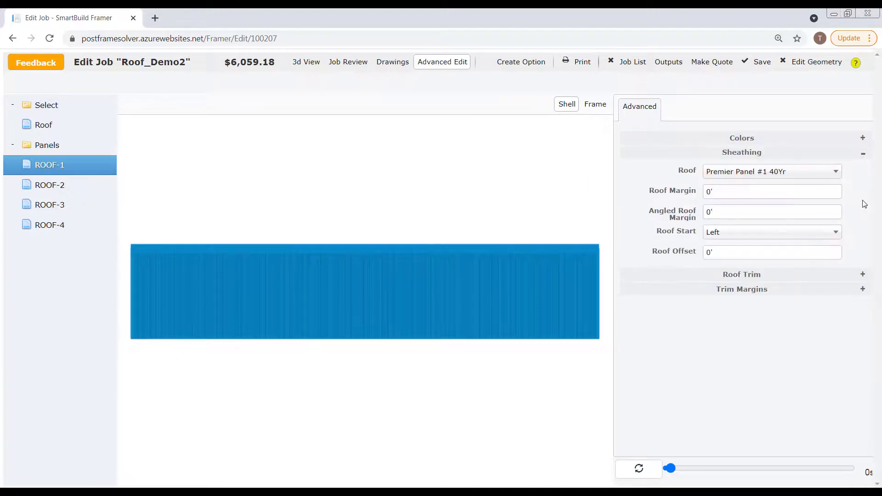
click(861, 274)
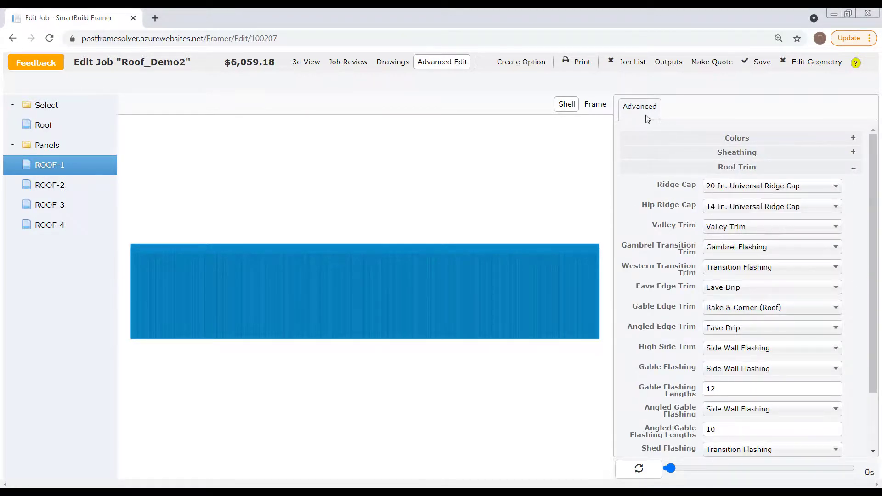
click(854, 168)
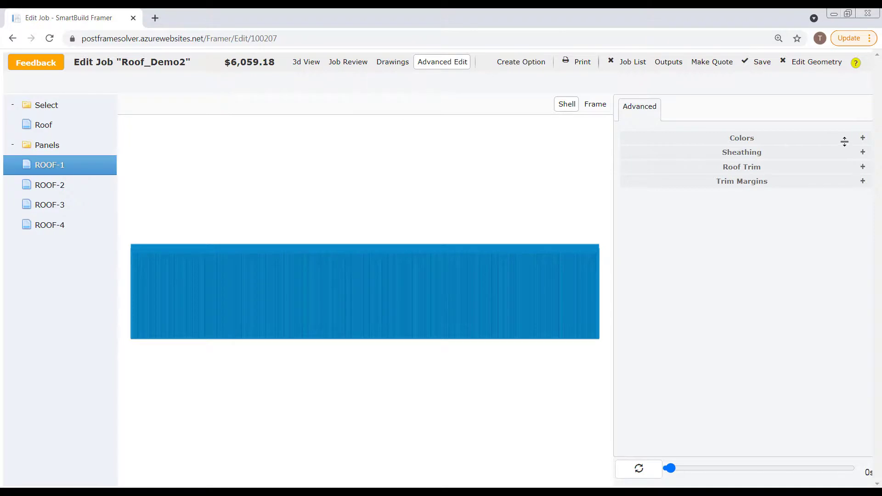
Set both the ridge cap and hip ridge cap of ROOF-1 to 20 In. Universal Ridge Cap and save the job
click(862, 137)
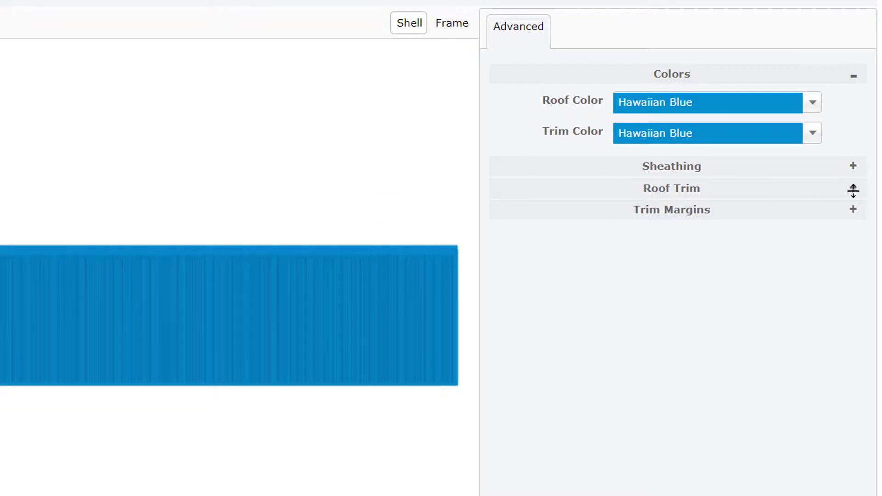
click(853, 189)
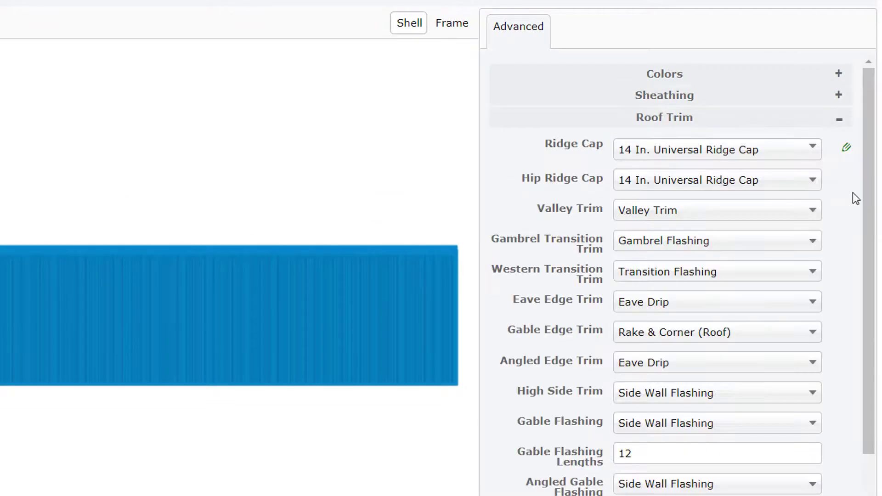
click(808, 148)
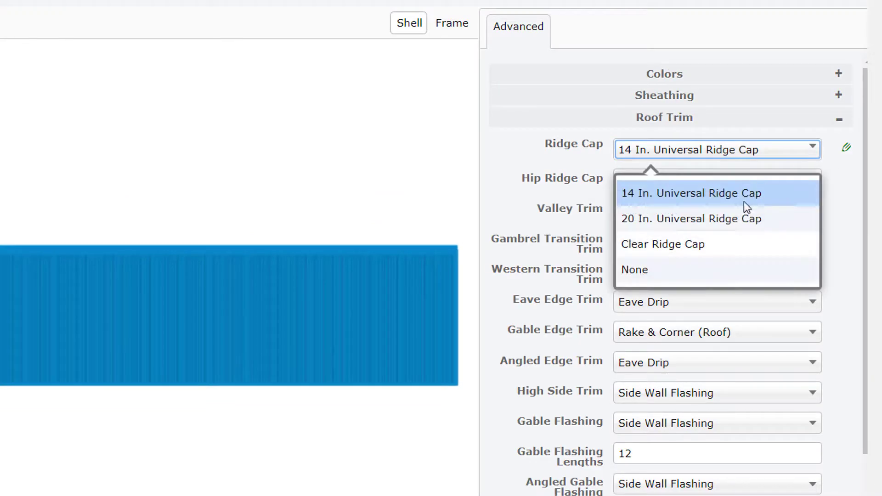
click(723, 216)
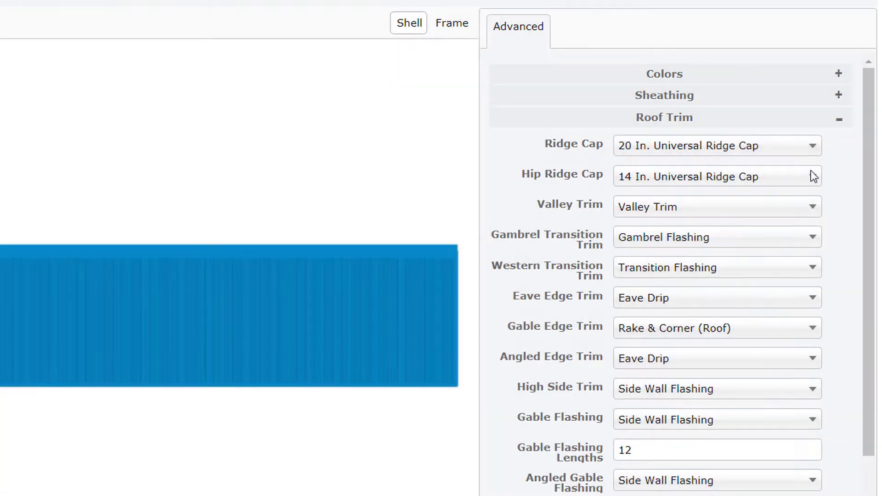
click(754, 175)
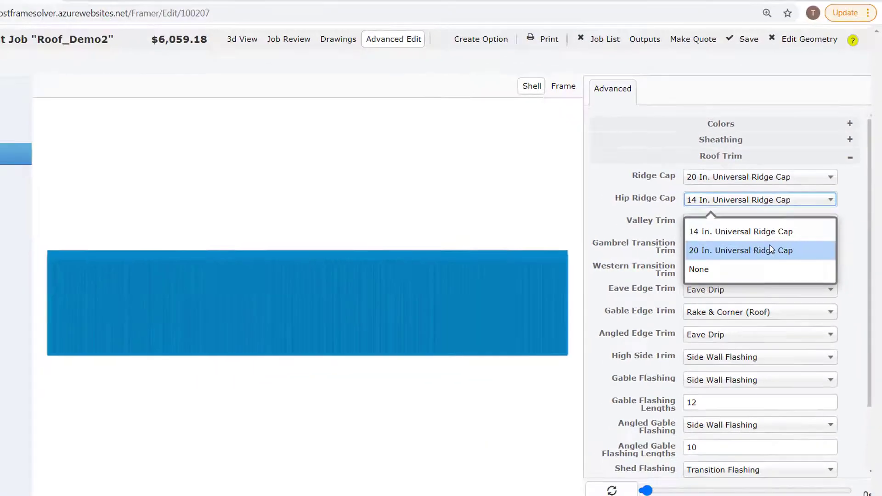
click(738, 246)
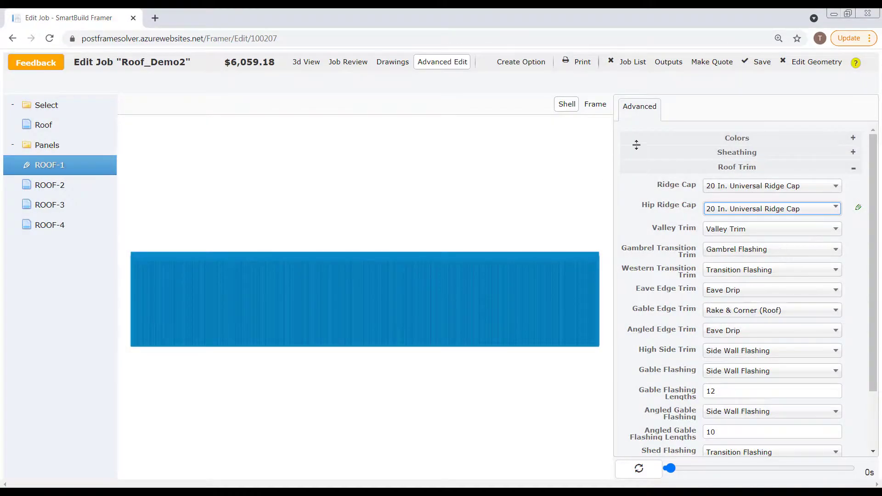
click(759, 61)
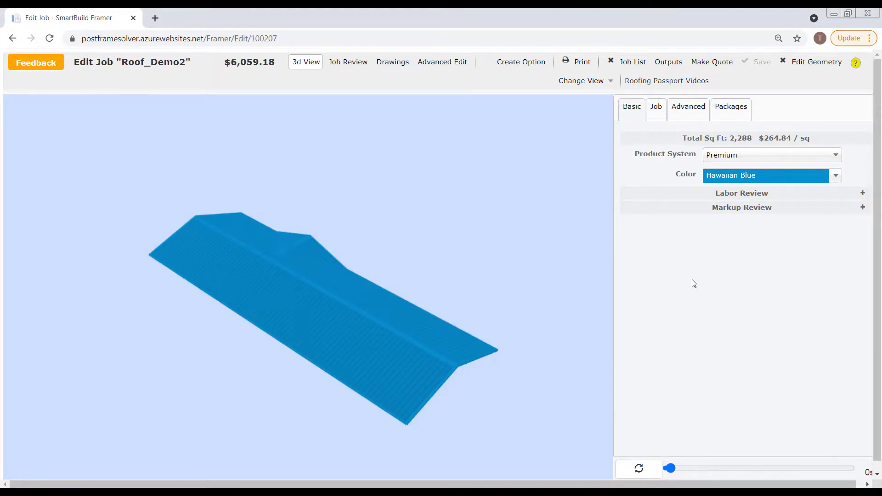
Look through the job's Job and Advanced settings and its Job Review, Drawings, Advanced Edit and 3D View modes
click(660, 114)
click(684, 112)
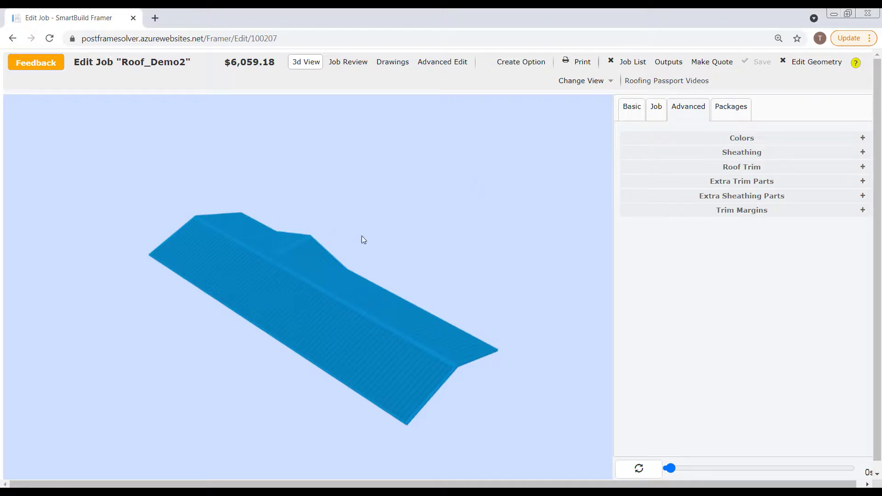
click(346, 64)
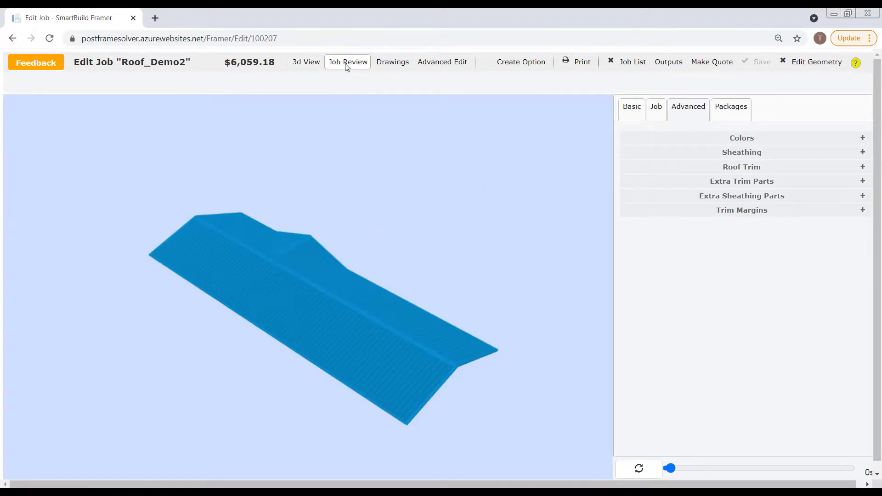
click(393, 66)
click(420, 67)
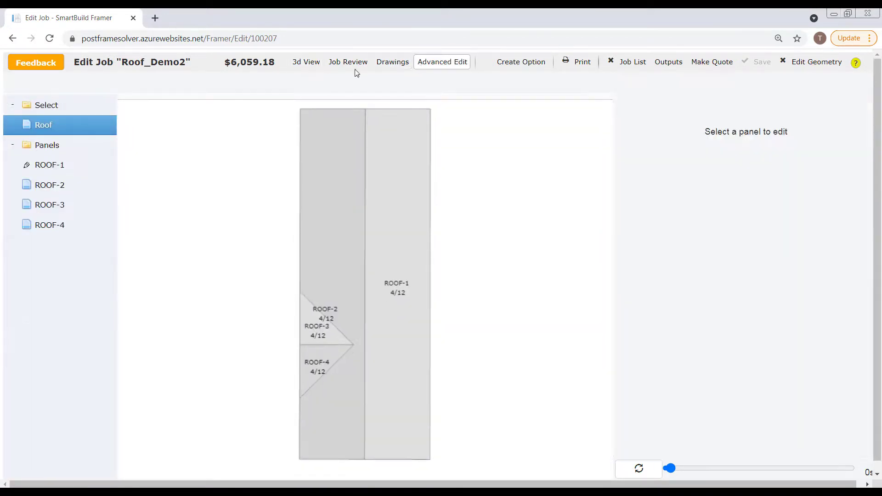
click(306, 68)
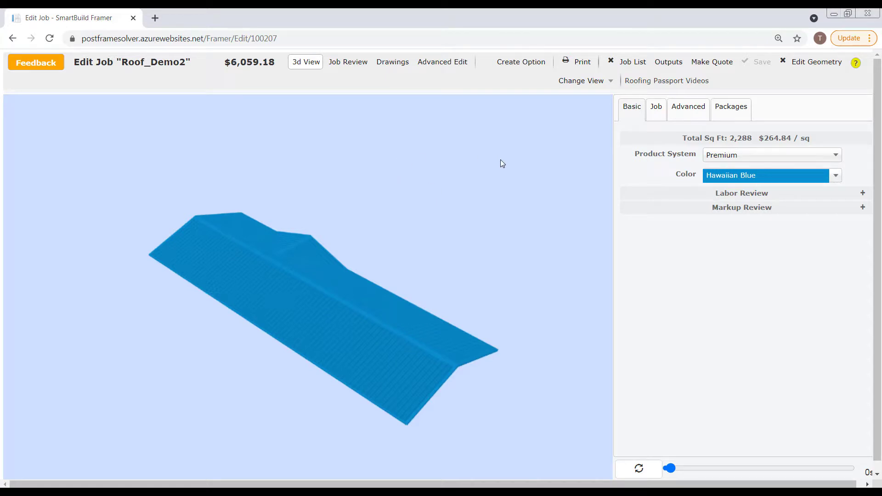
click(363, 65)
click(391, 62)
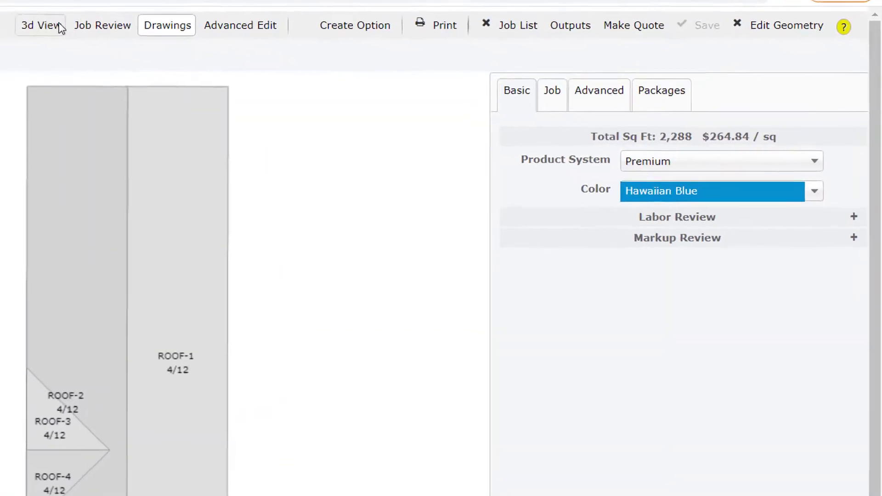
Print the 3D view of the roof to a PDF and reopen Roof_Demo2 from the job list
click(58, 26)
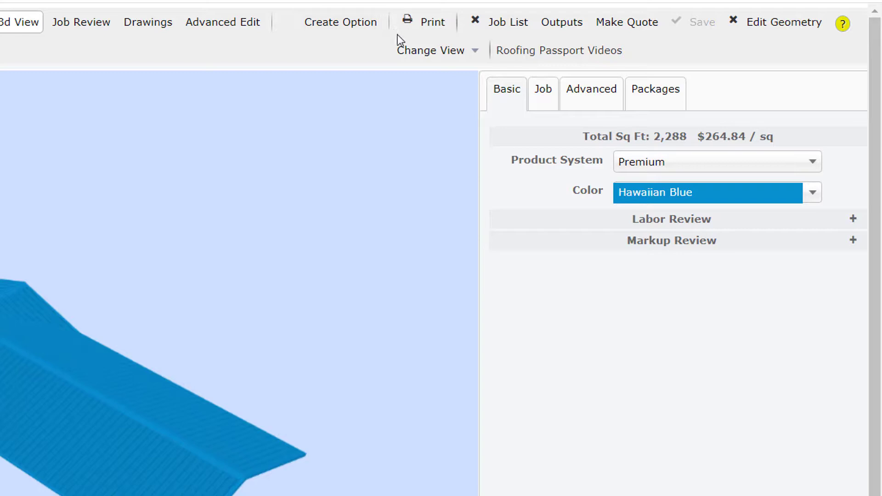
click(440, 30)
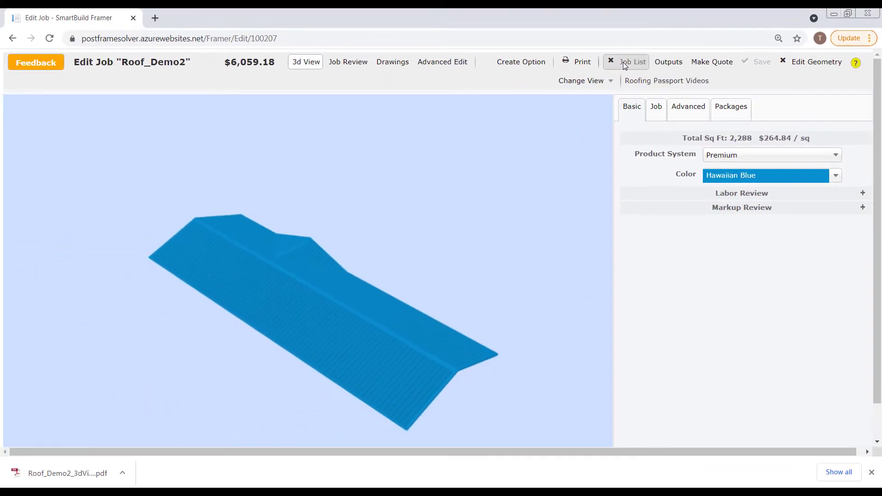
click(624, 65)
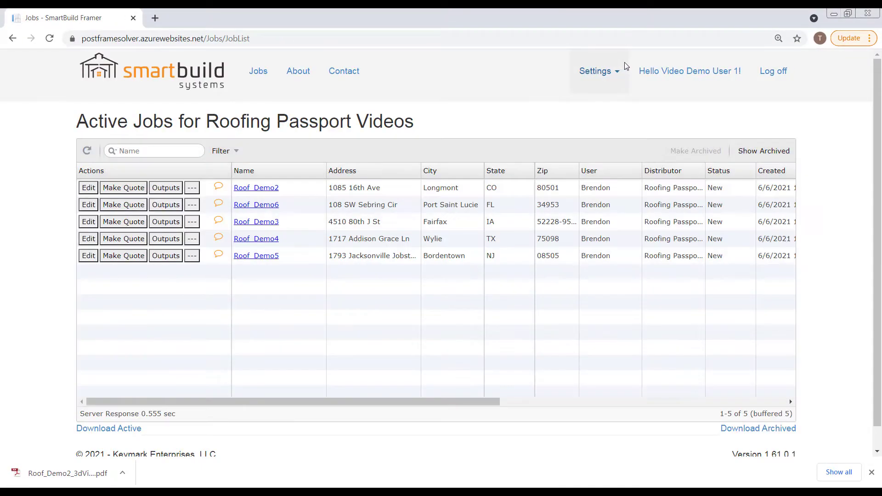
click(88, 189)
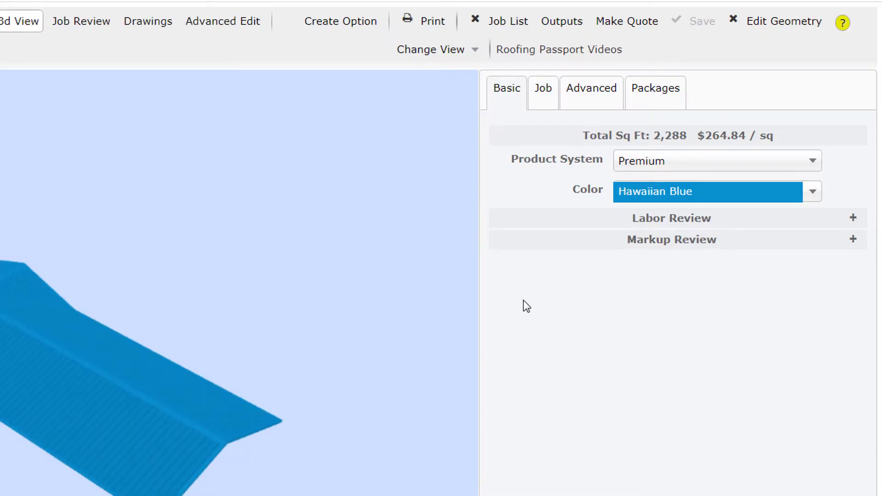
Examine the downloadable output options and the 3D View help page, closing both without downloading any outputs
click(559, 24)
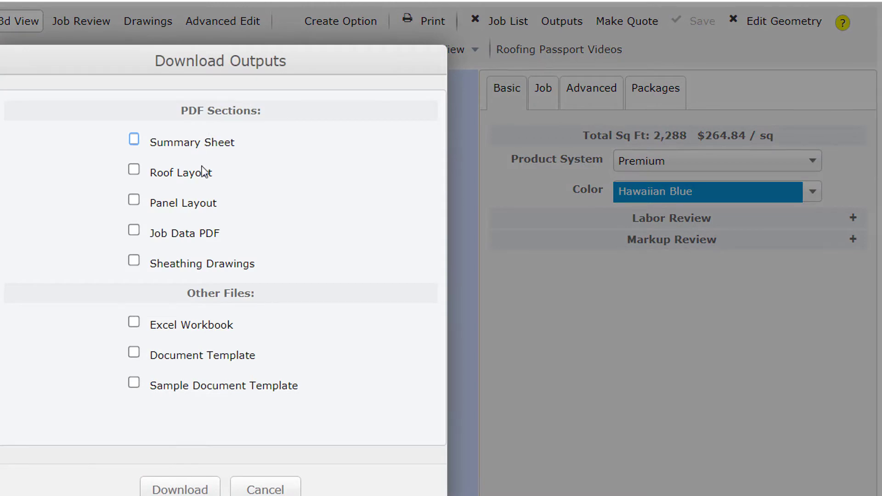
click(269, 481)
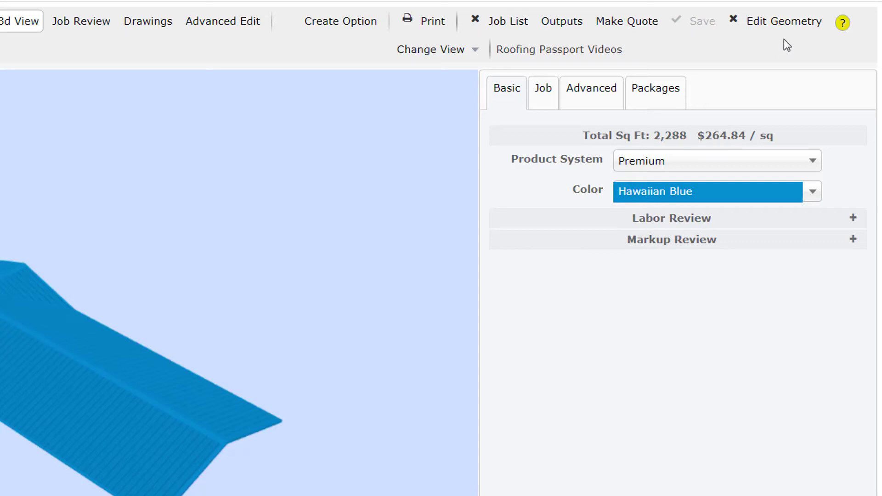
click(843, 30)
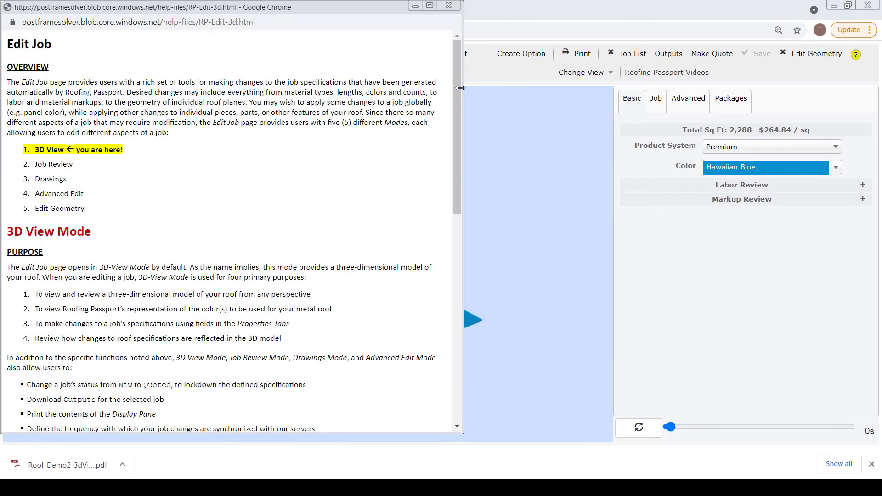
drag(458, 89, 453, 6)
click(449, 5)
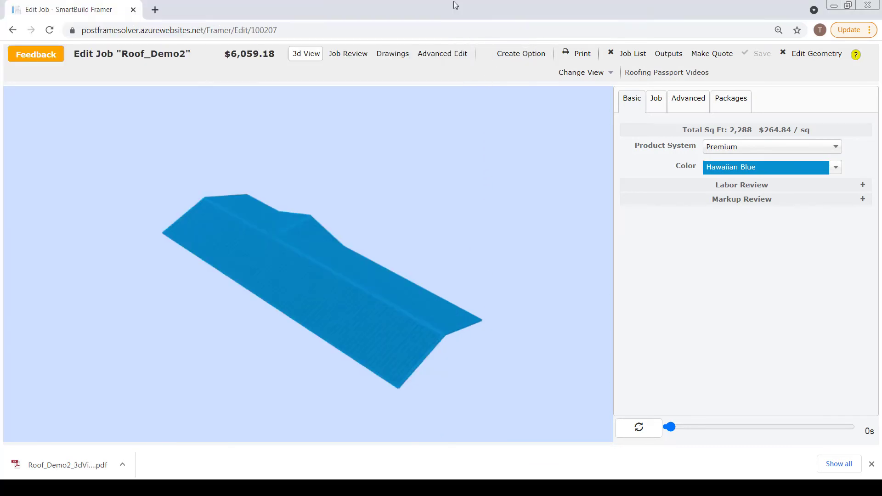